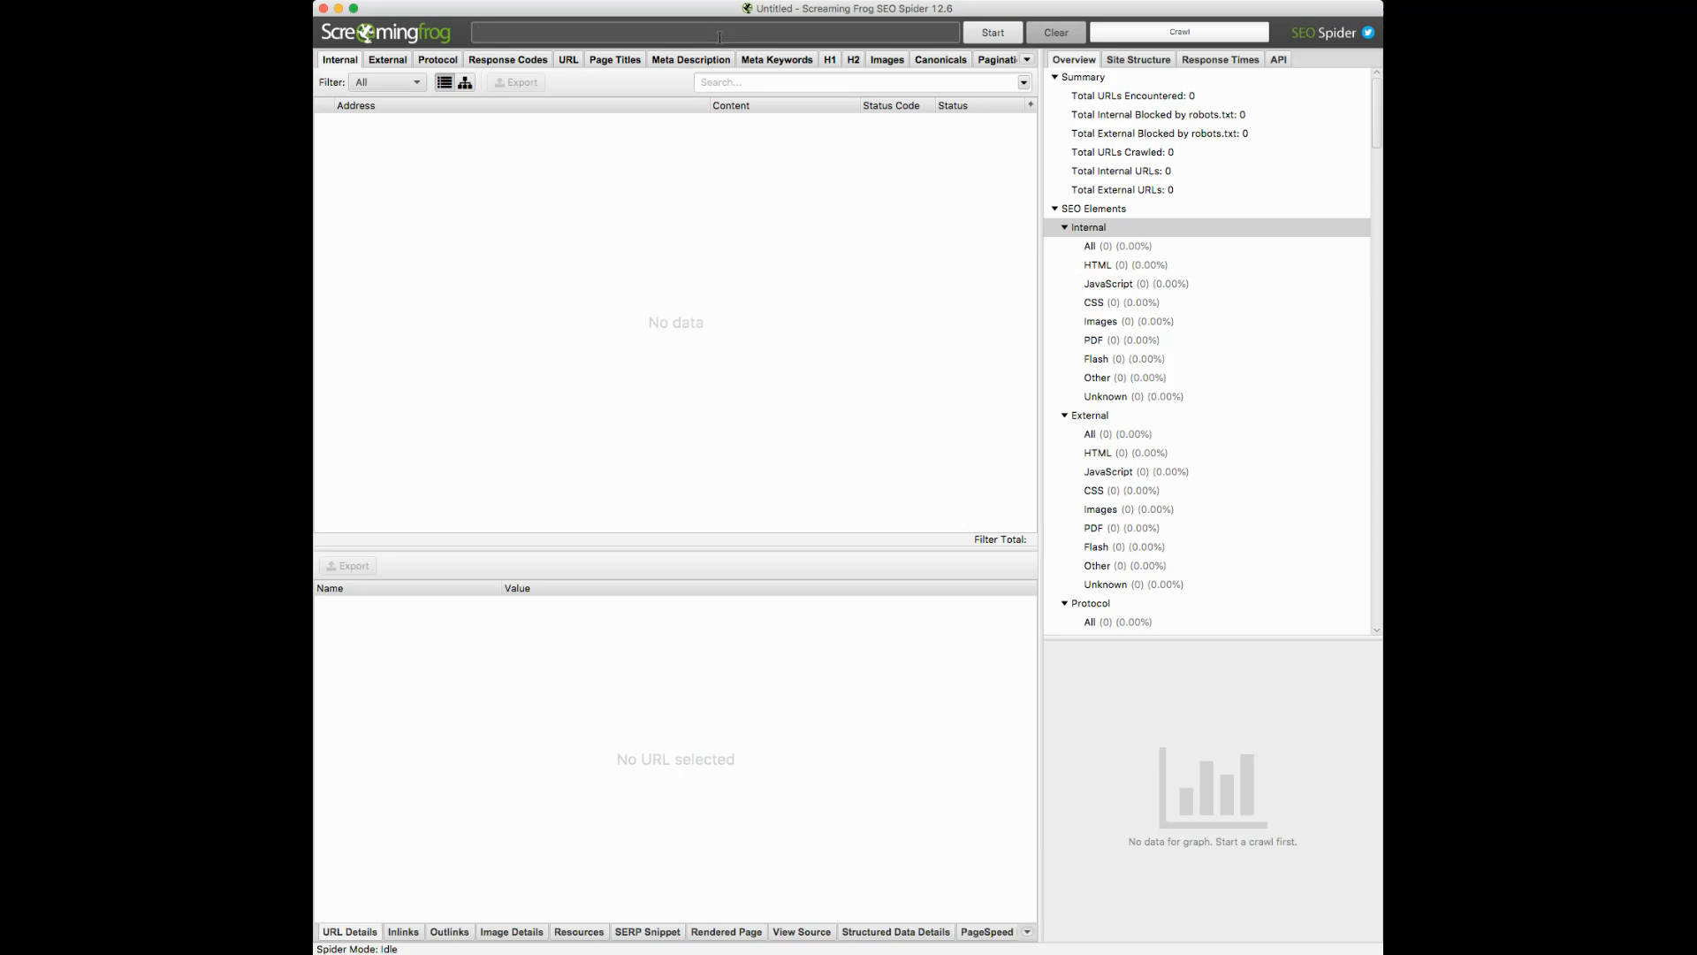
type("https://www.stephyeophotography.co.uk/")
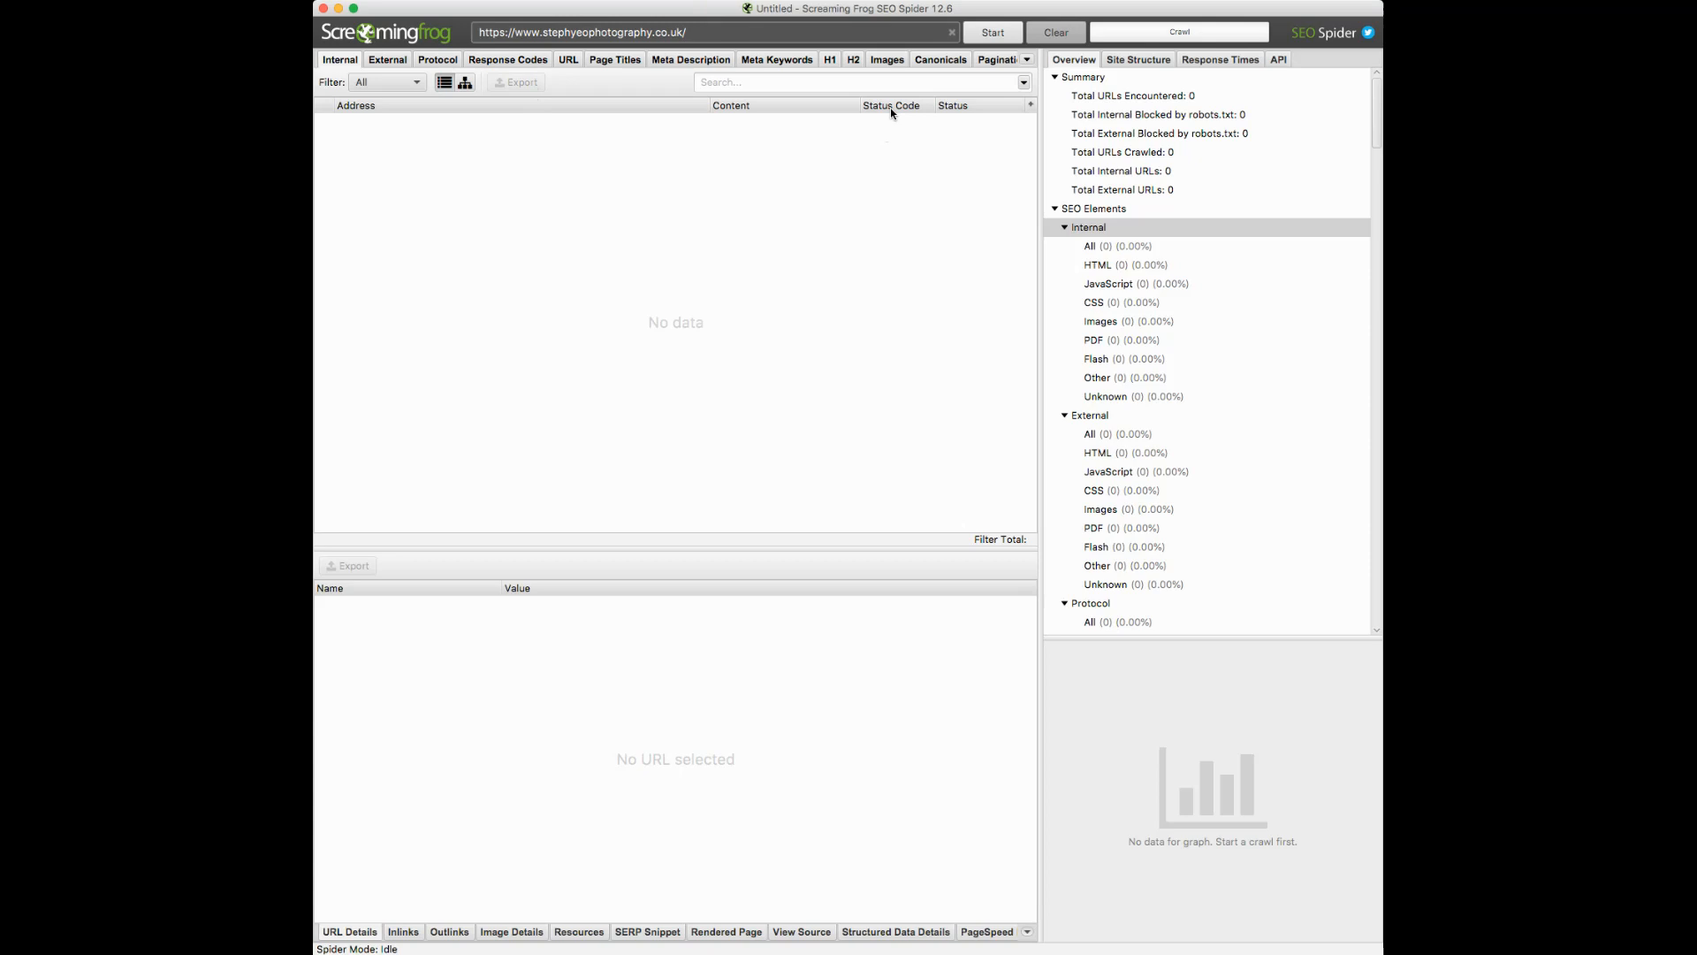
left_click(991, 31)
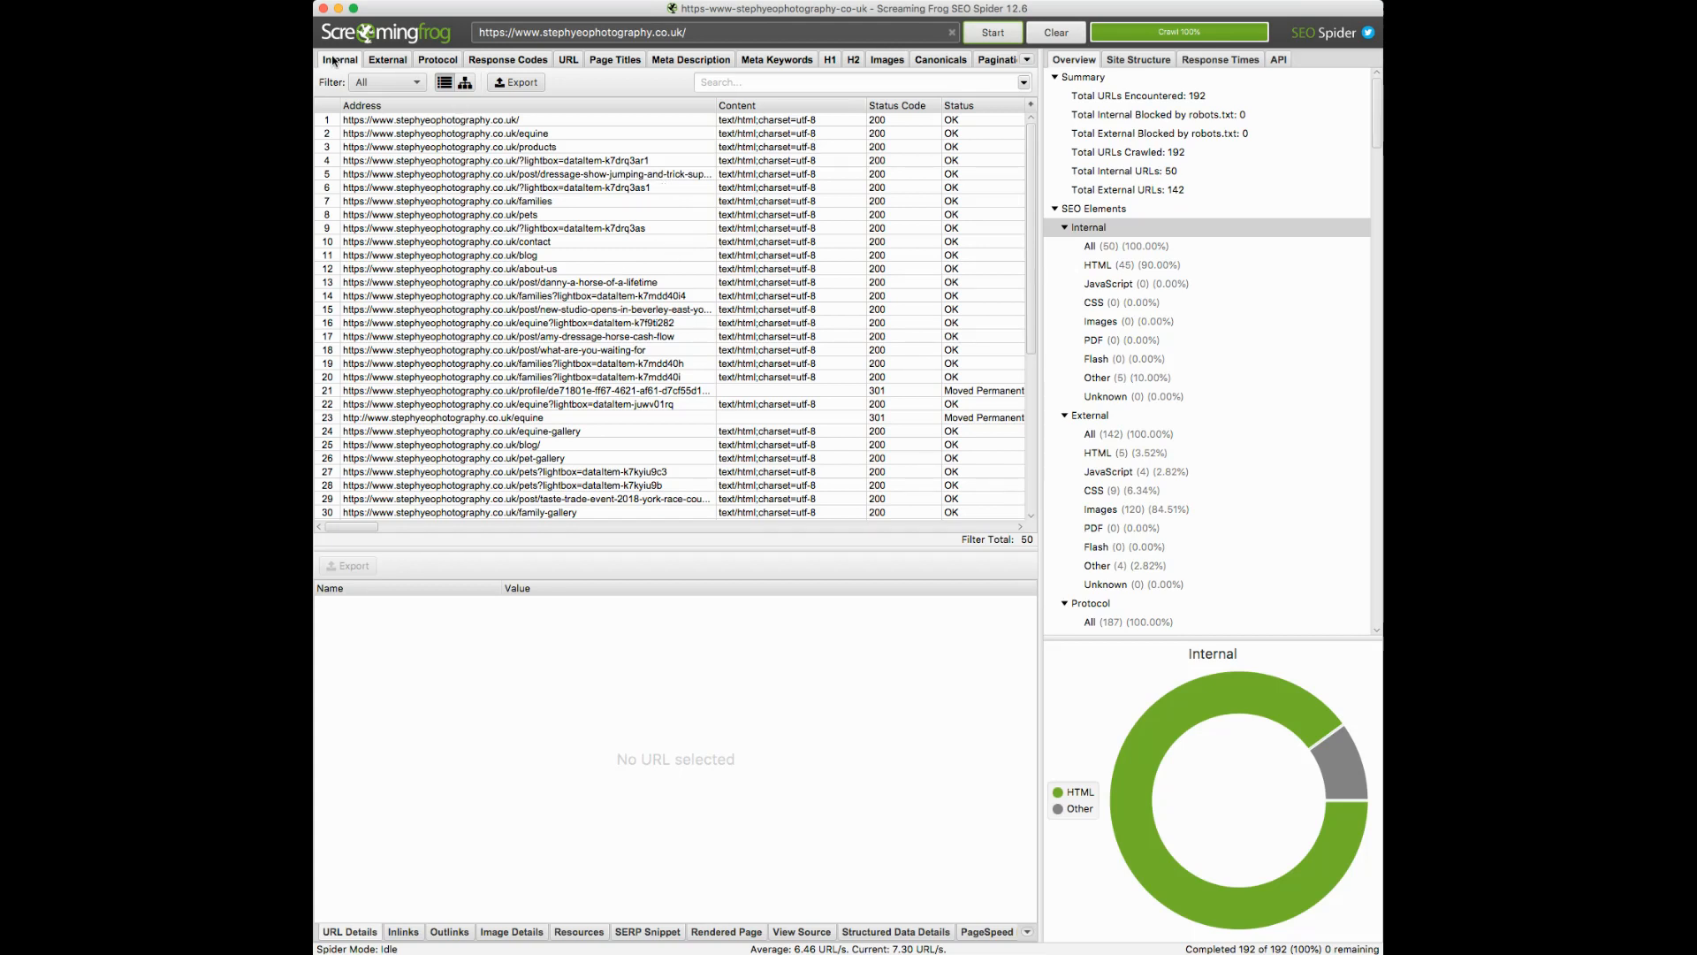
Step: Review the crawled internal URLs with their status codes from start to end of the list
scroll(1013, 292, "down", 5)
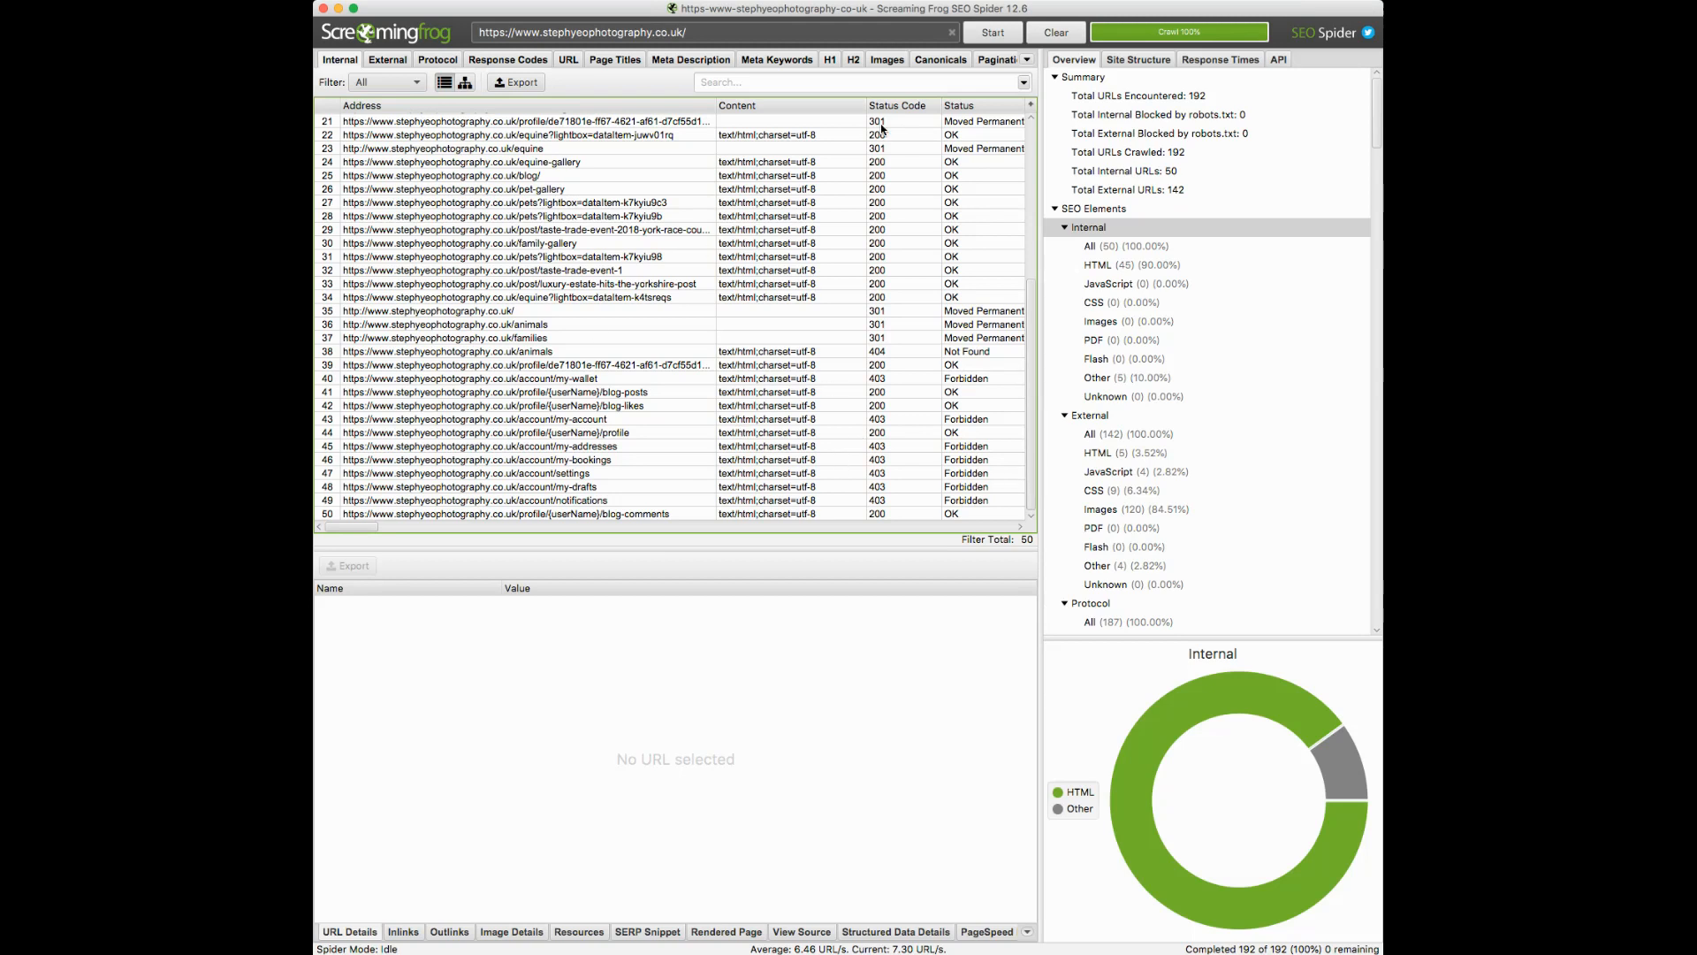
scroll(928, 193, "up", 5)
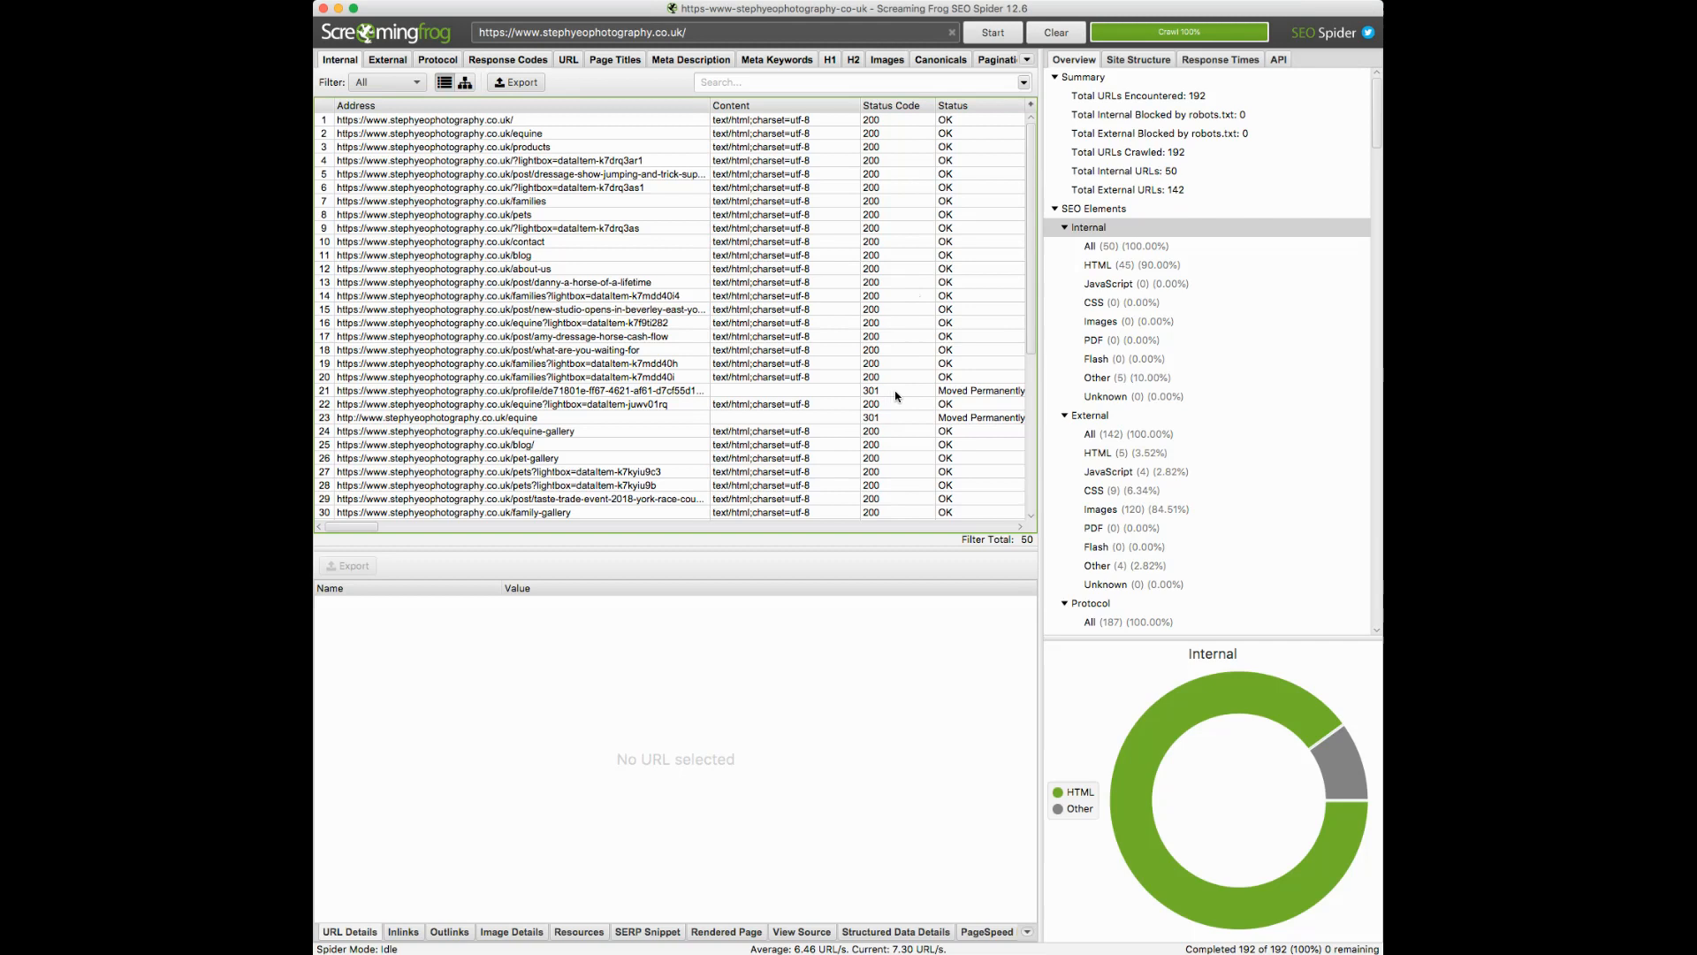
scroll(896, 396, "down", 5)
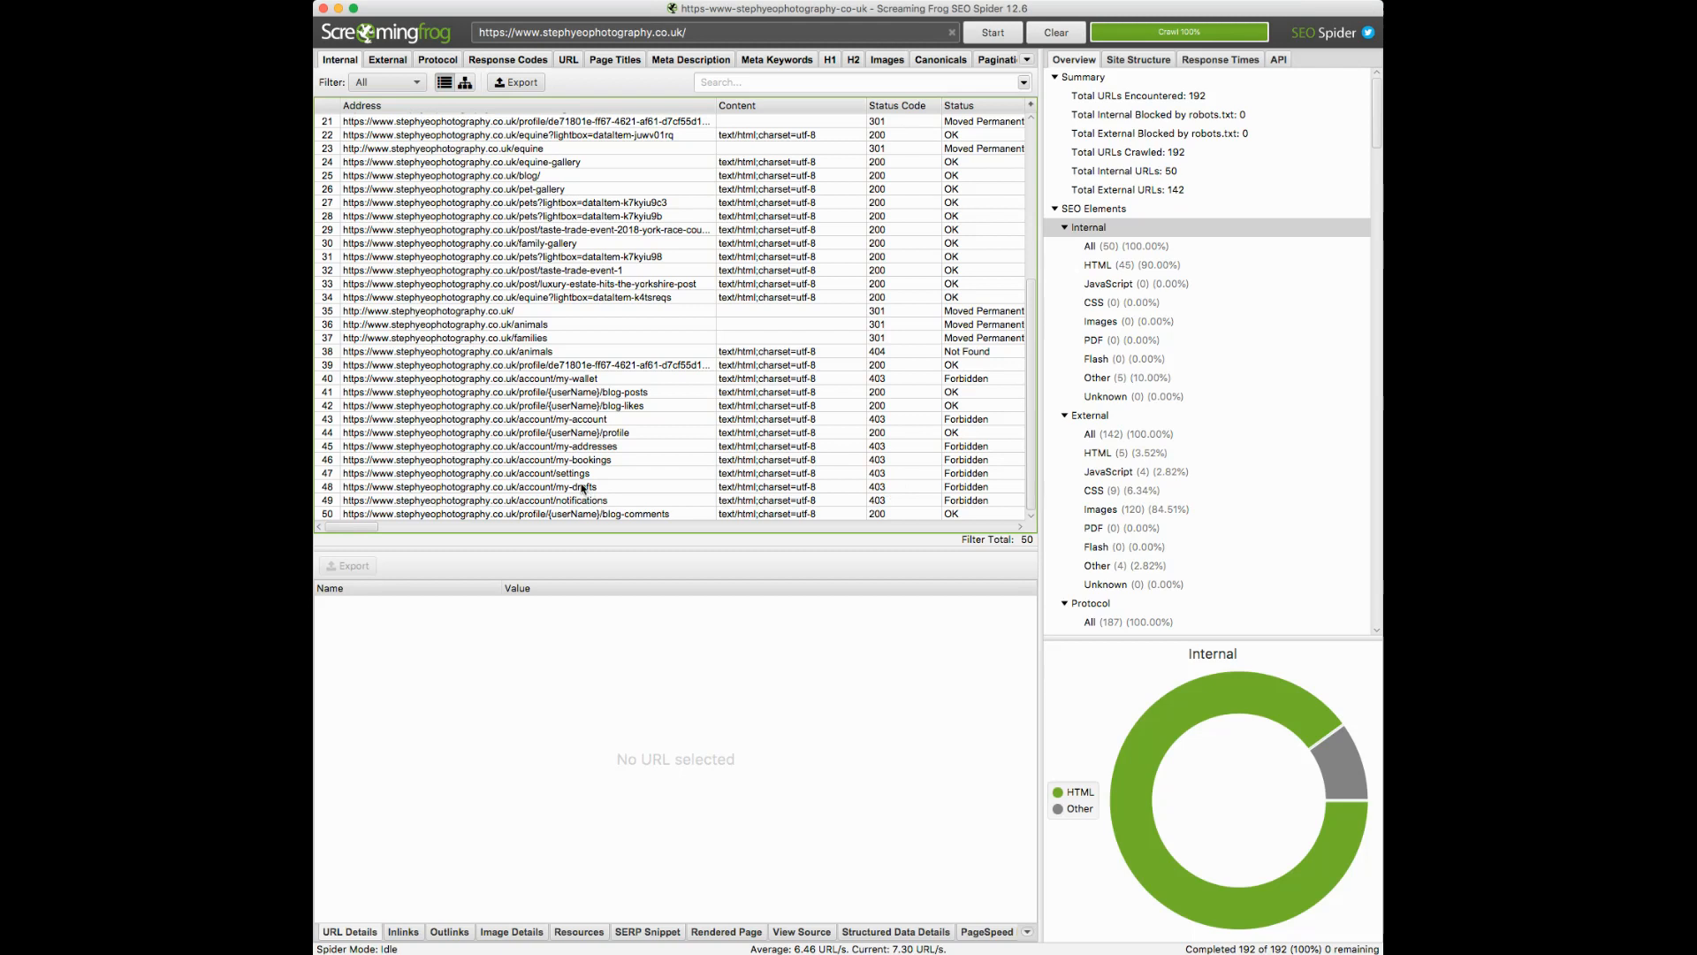
scroll(603, 419, "up", 5)
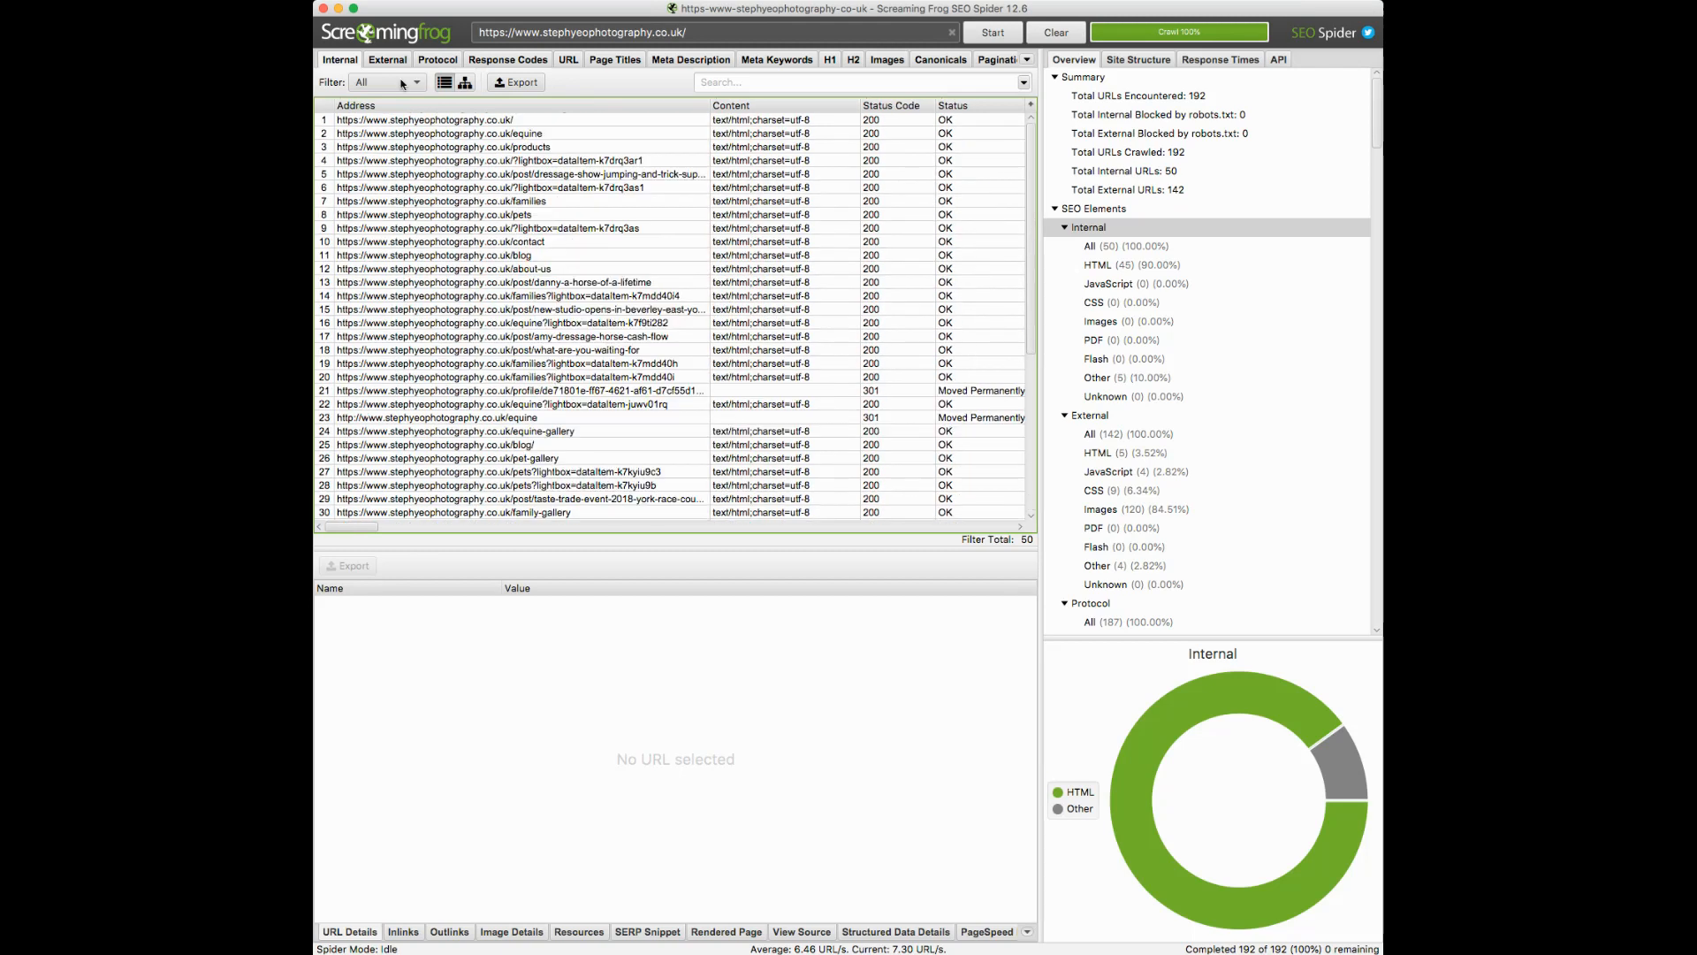
Step: Review the external URLs, including the details of the yorkshirepost.co.uk link, and check the protocol results
left_click(387, 59)
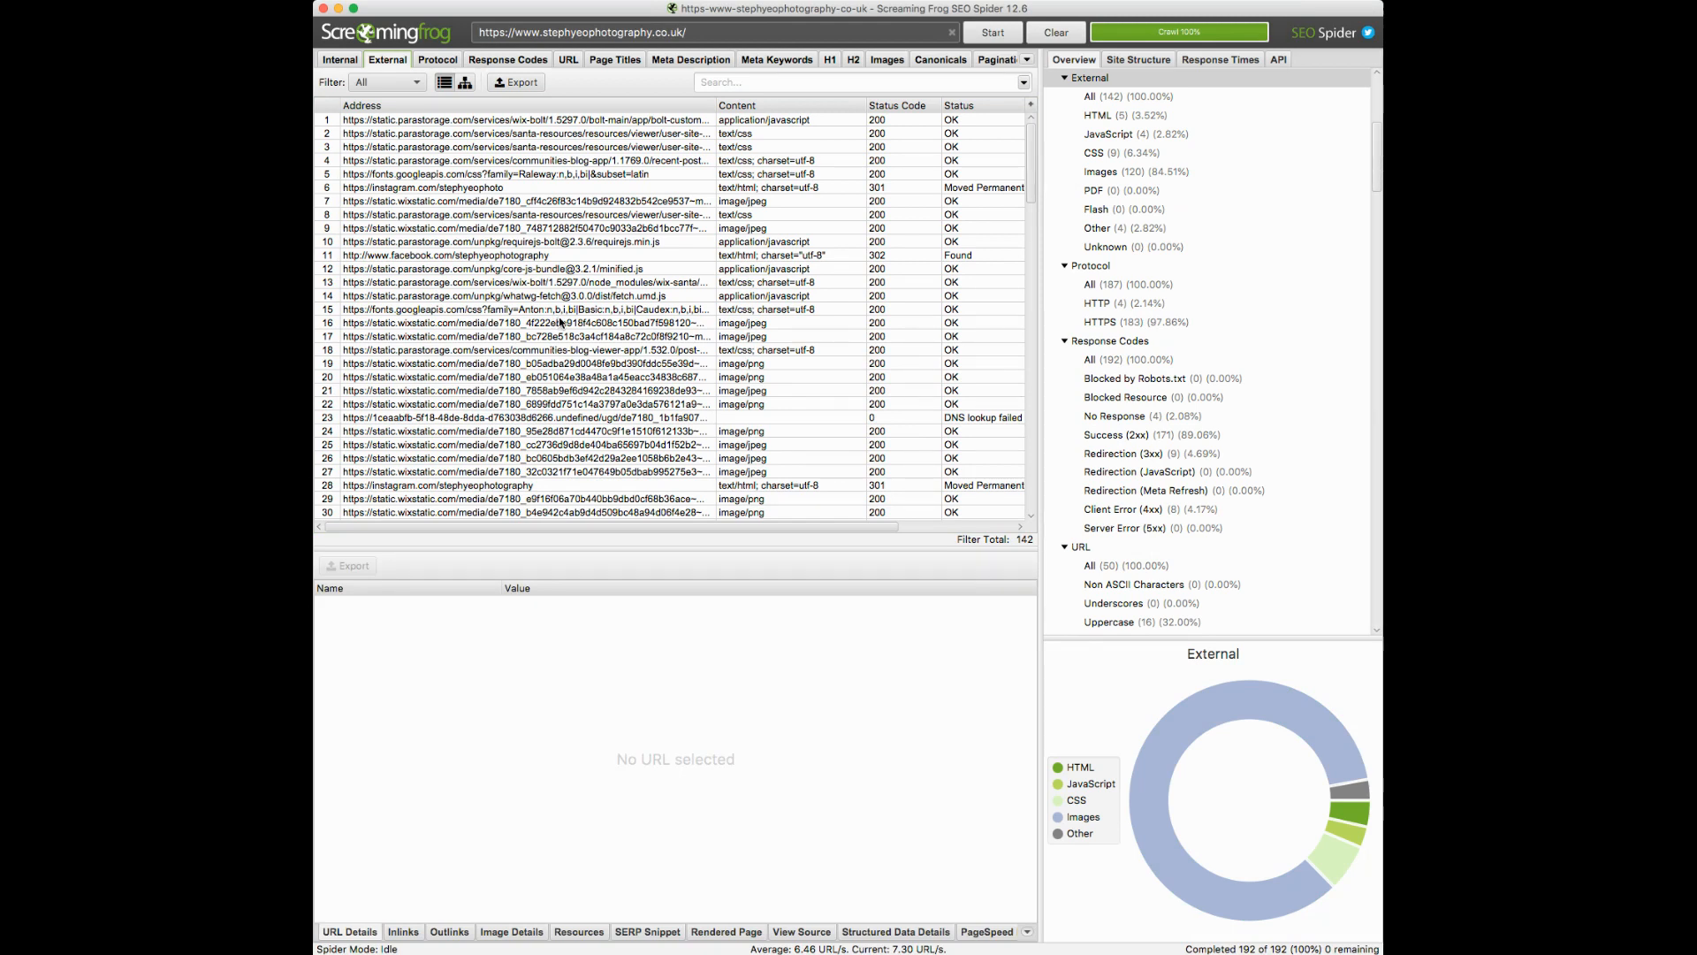
scroll(571, 325, "down", 4)
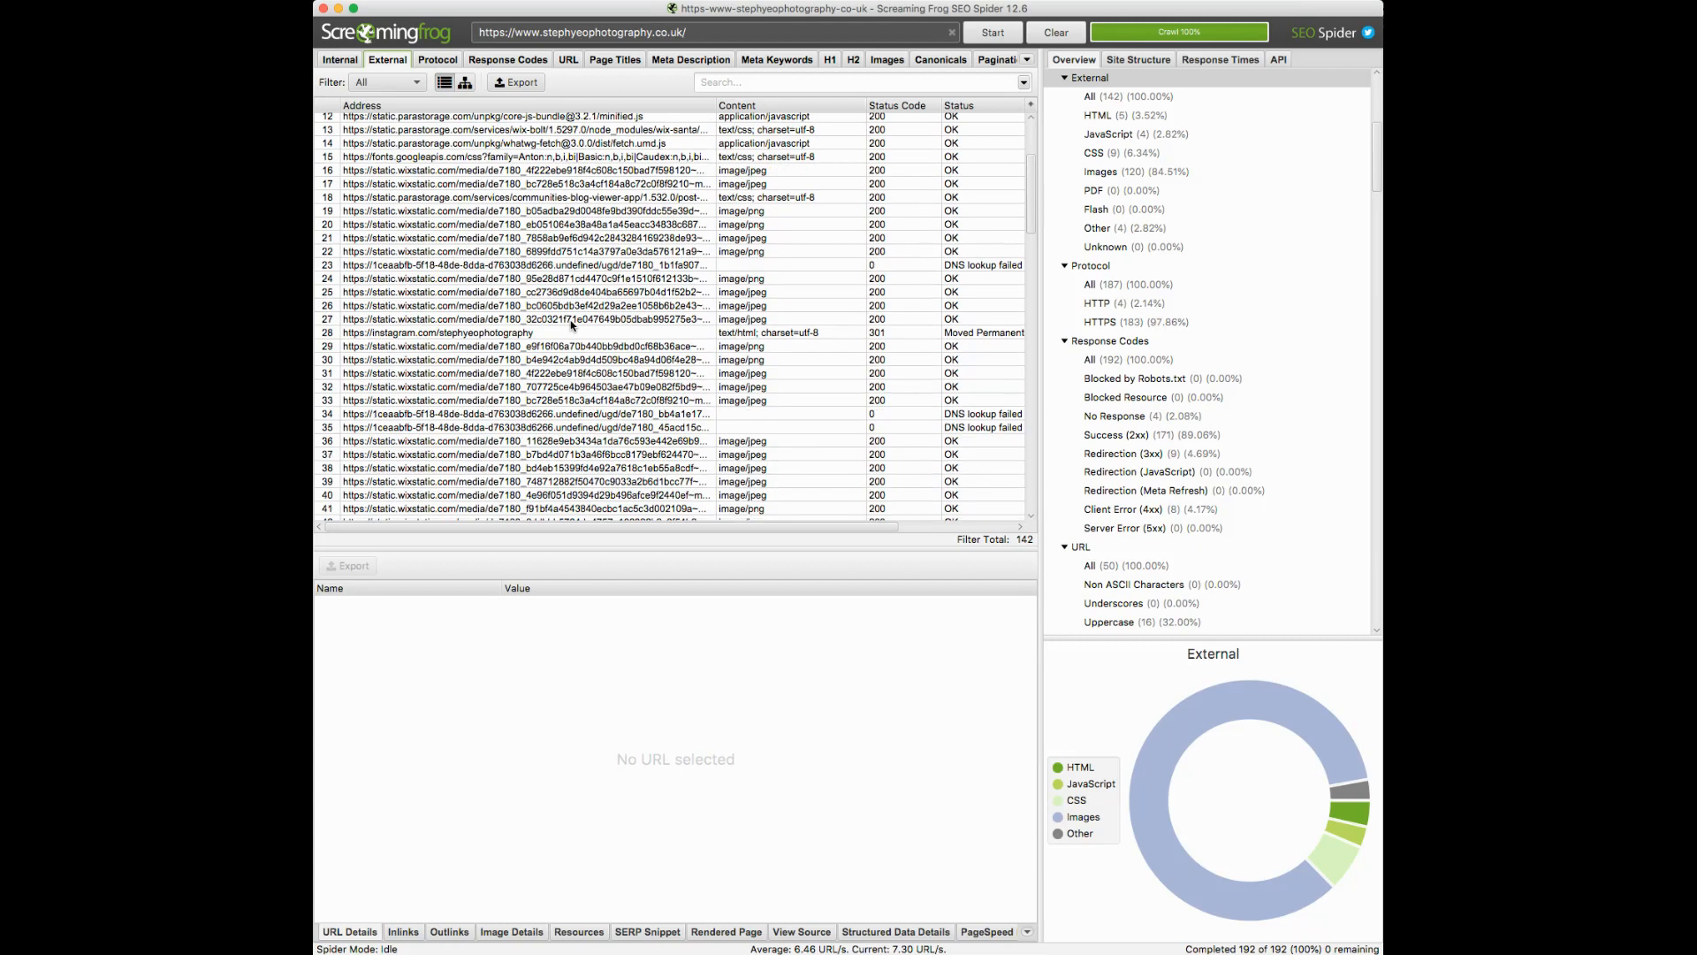
scroll(570, 324, "down", 9)
scroll(512, 320, "down", 18)
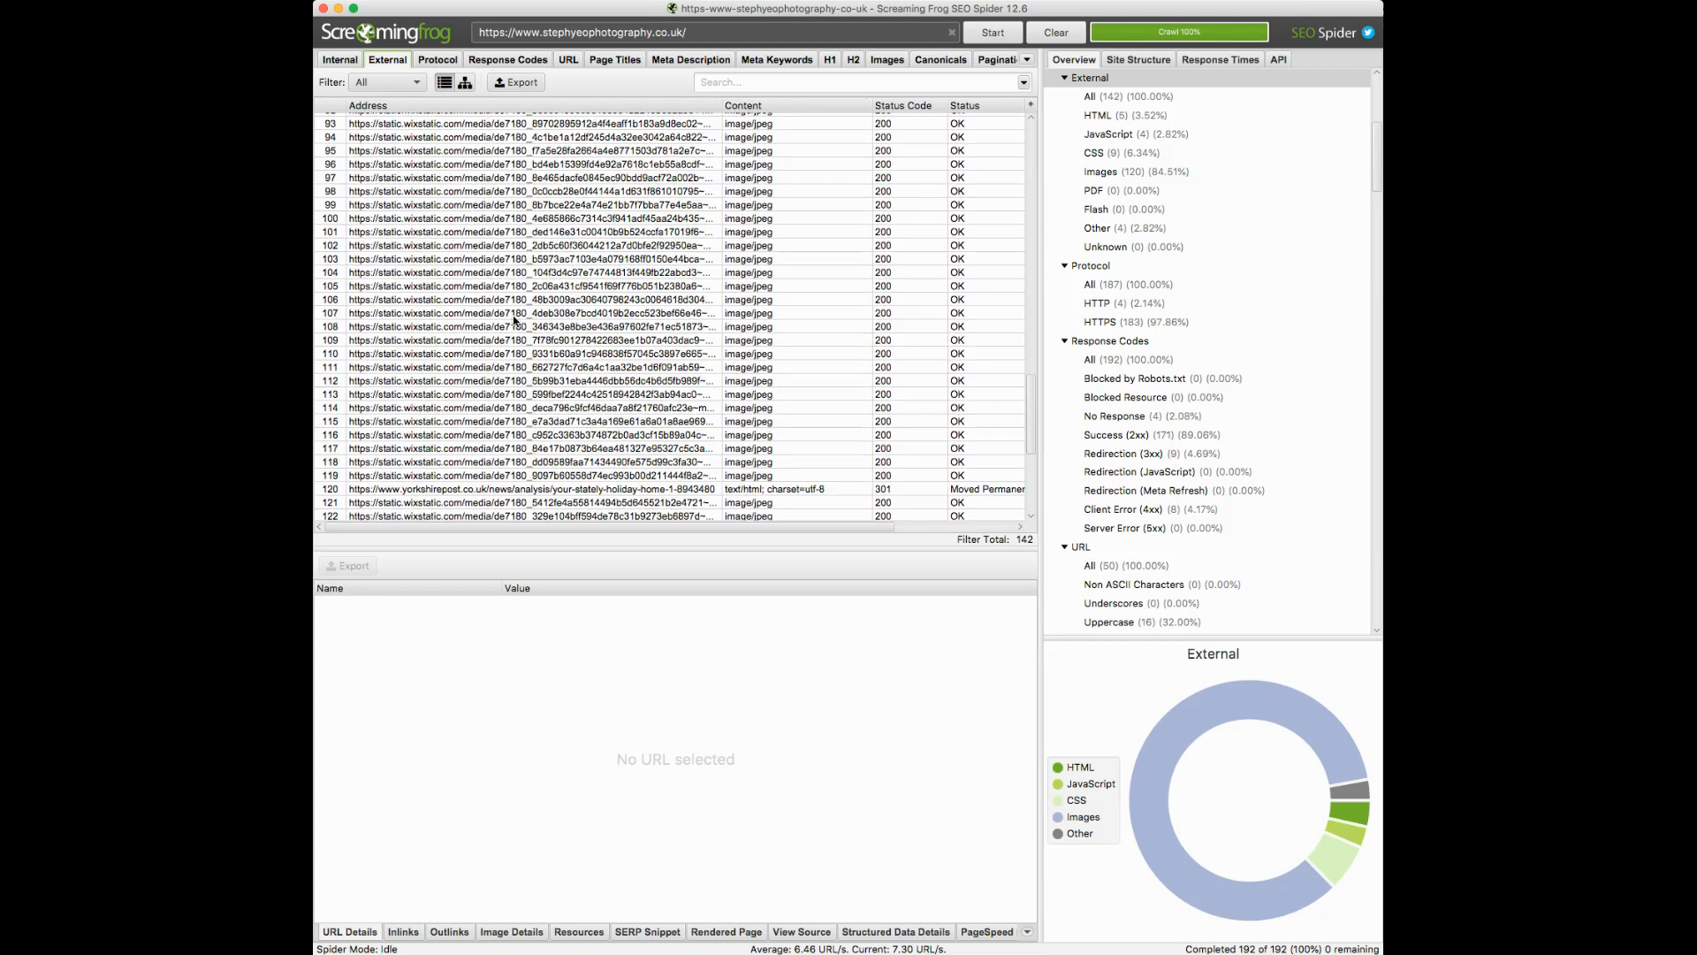
left_click(457, 492)
scroll(510, 408, "down", 7)
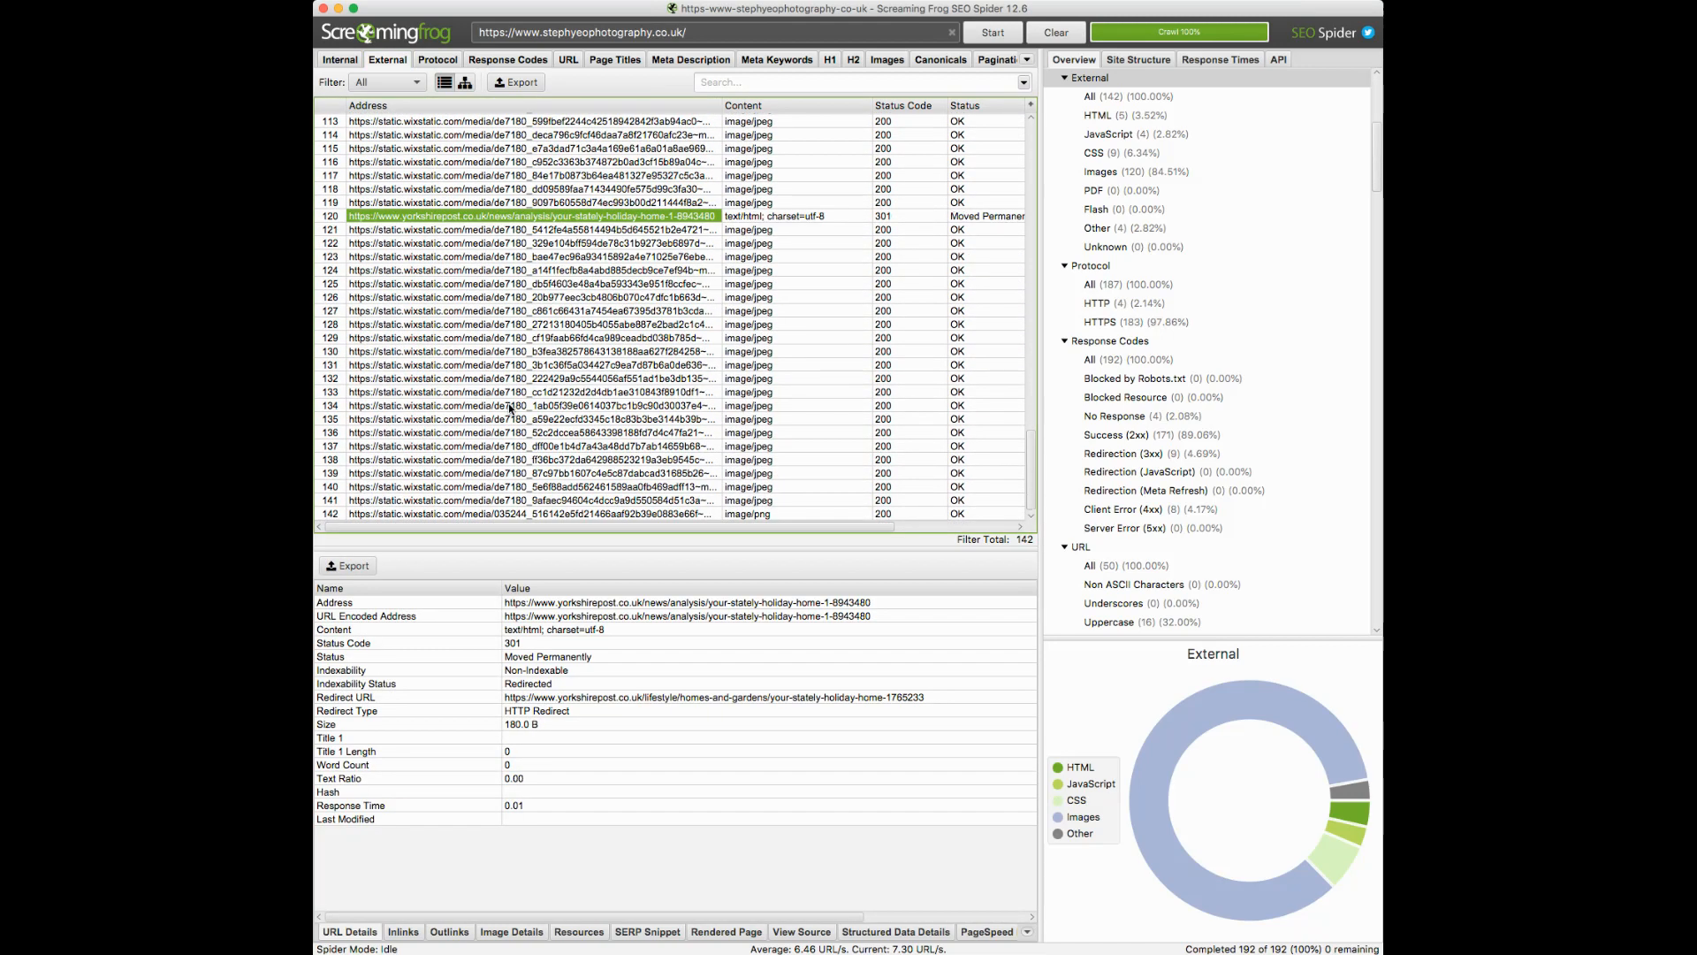
scroll(547, 442, "up", 20)
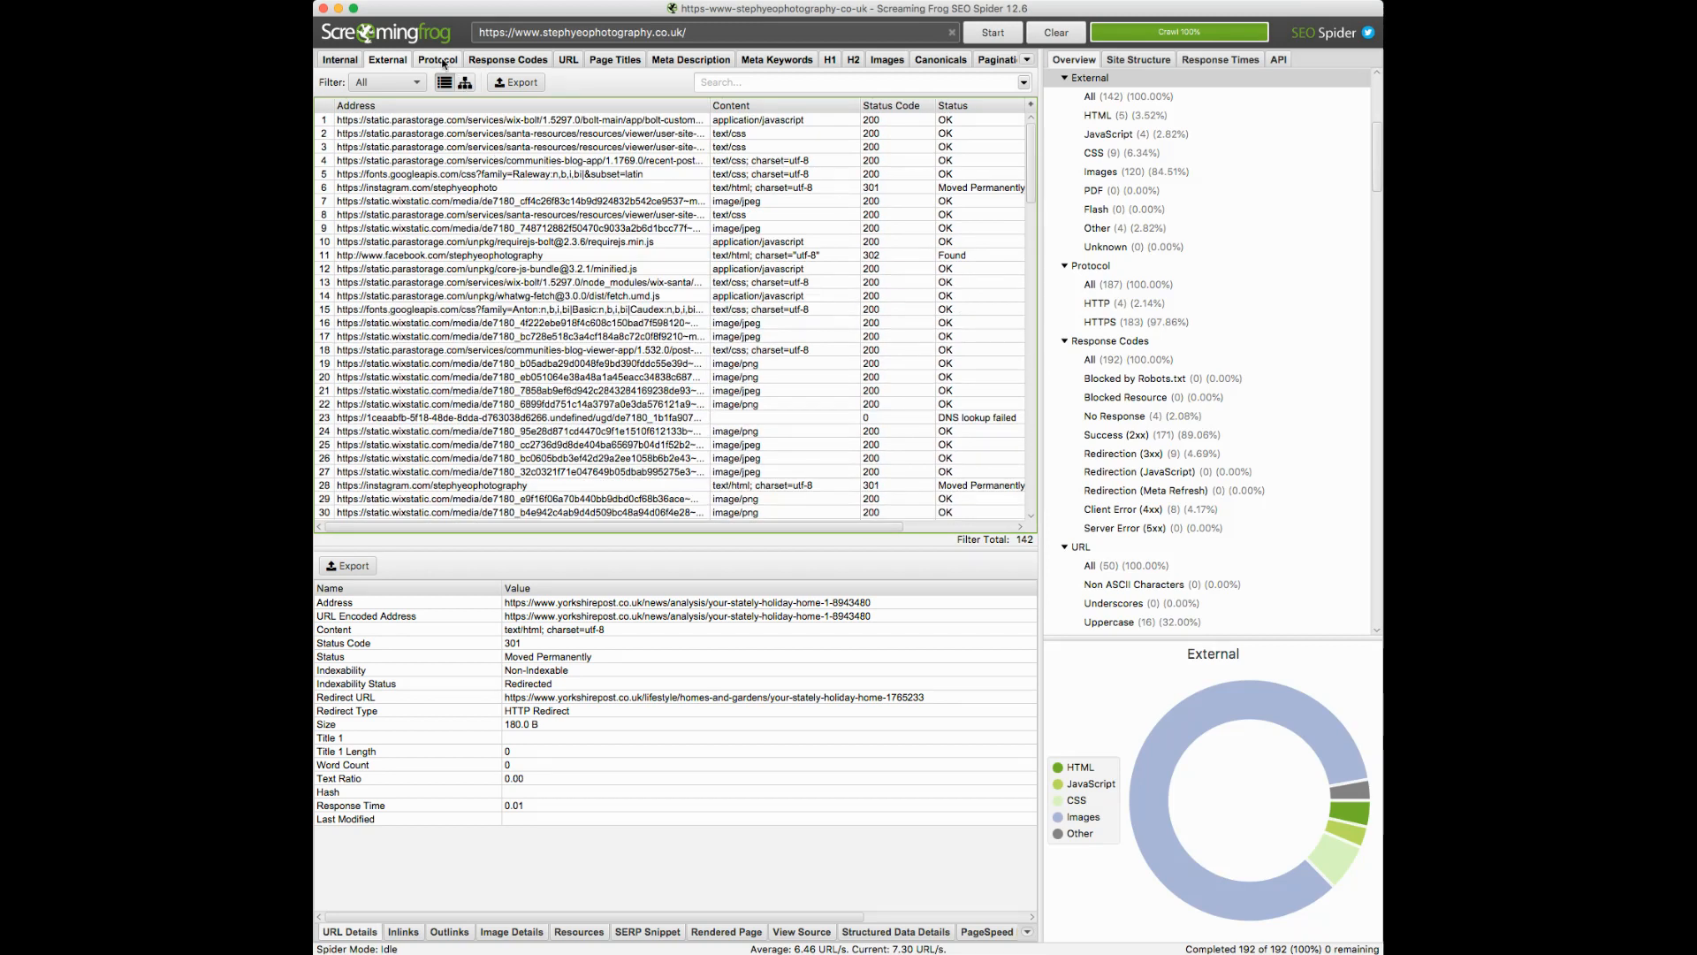
left_click(444, 64)
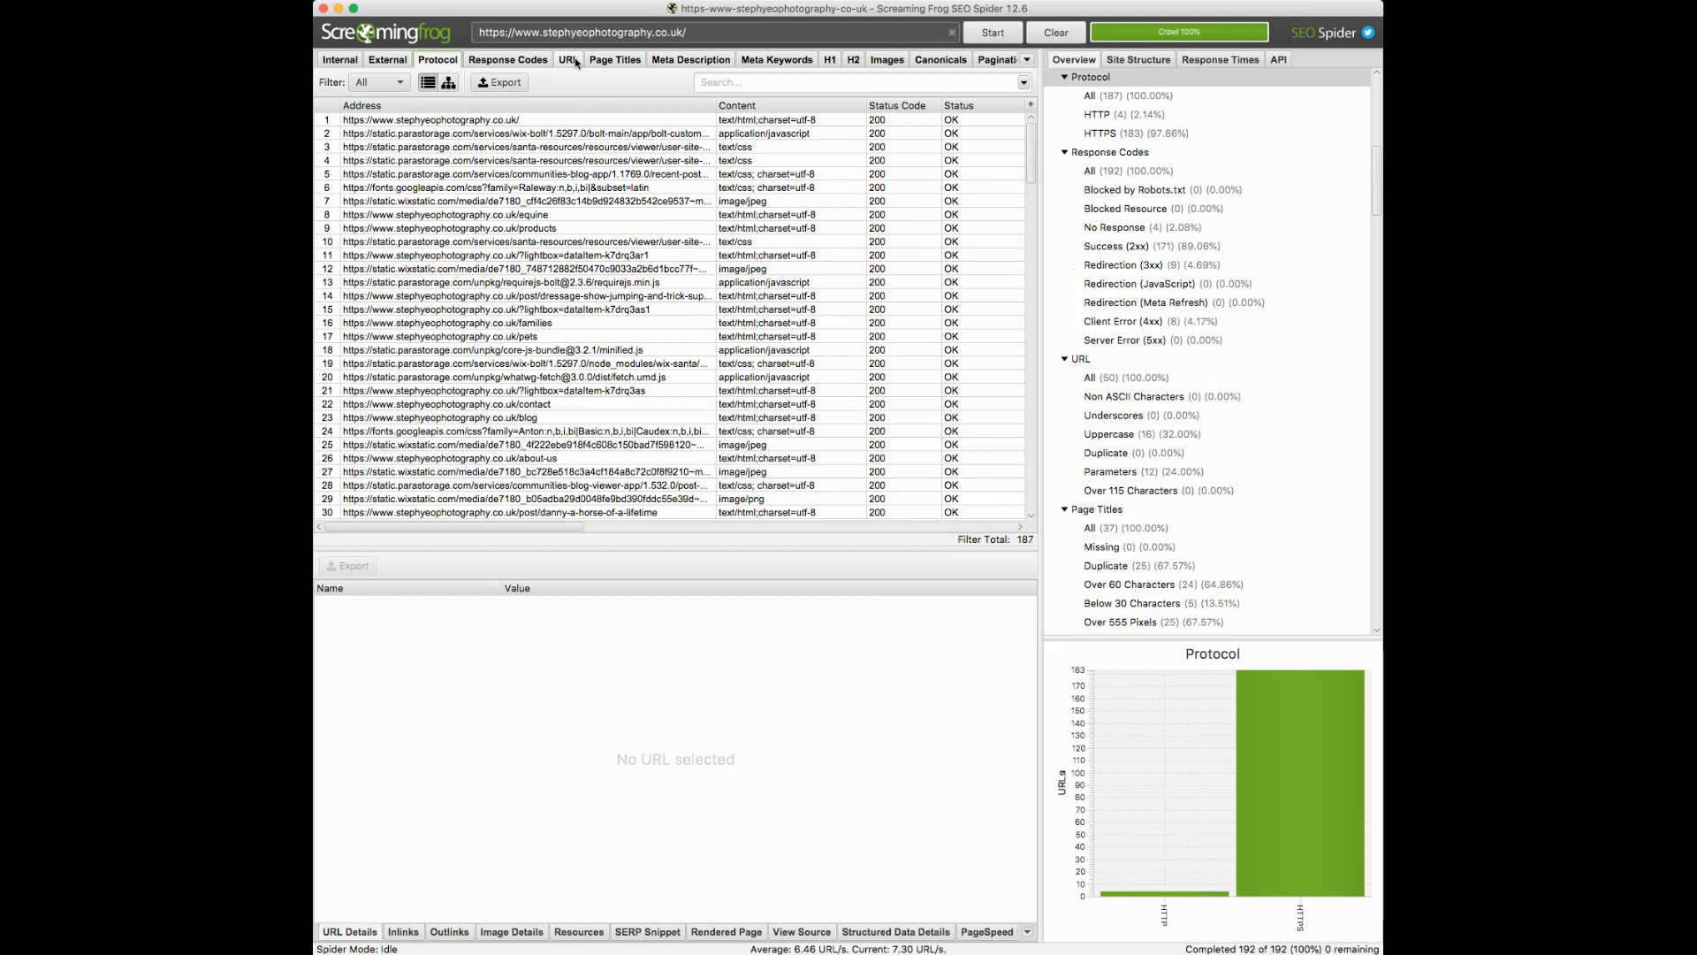
Step: Show the page titles report, inspect the home page's title, and sort the list alphabetically by Title 1
left_click(607, 62)
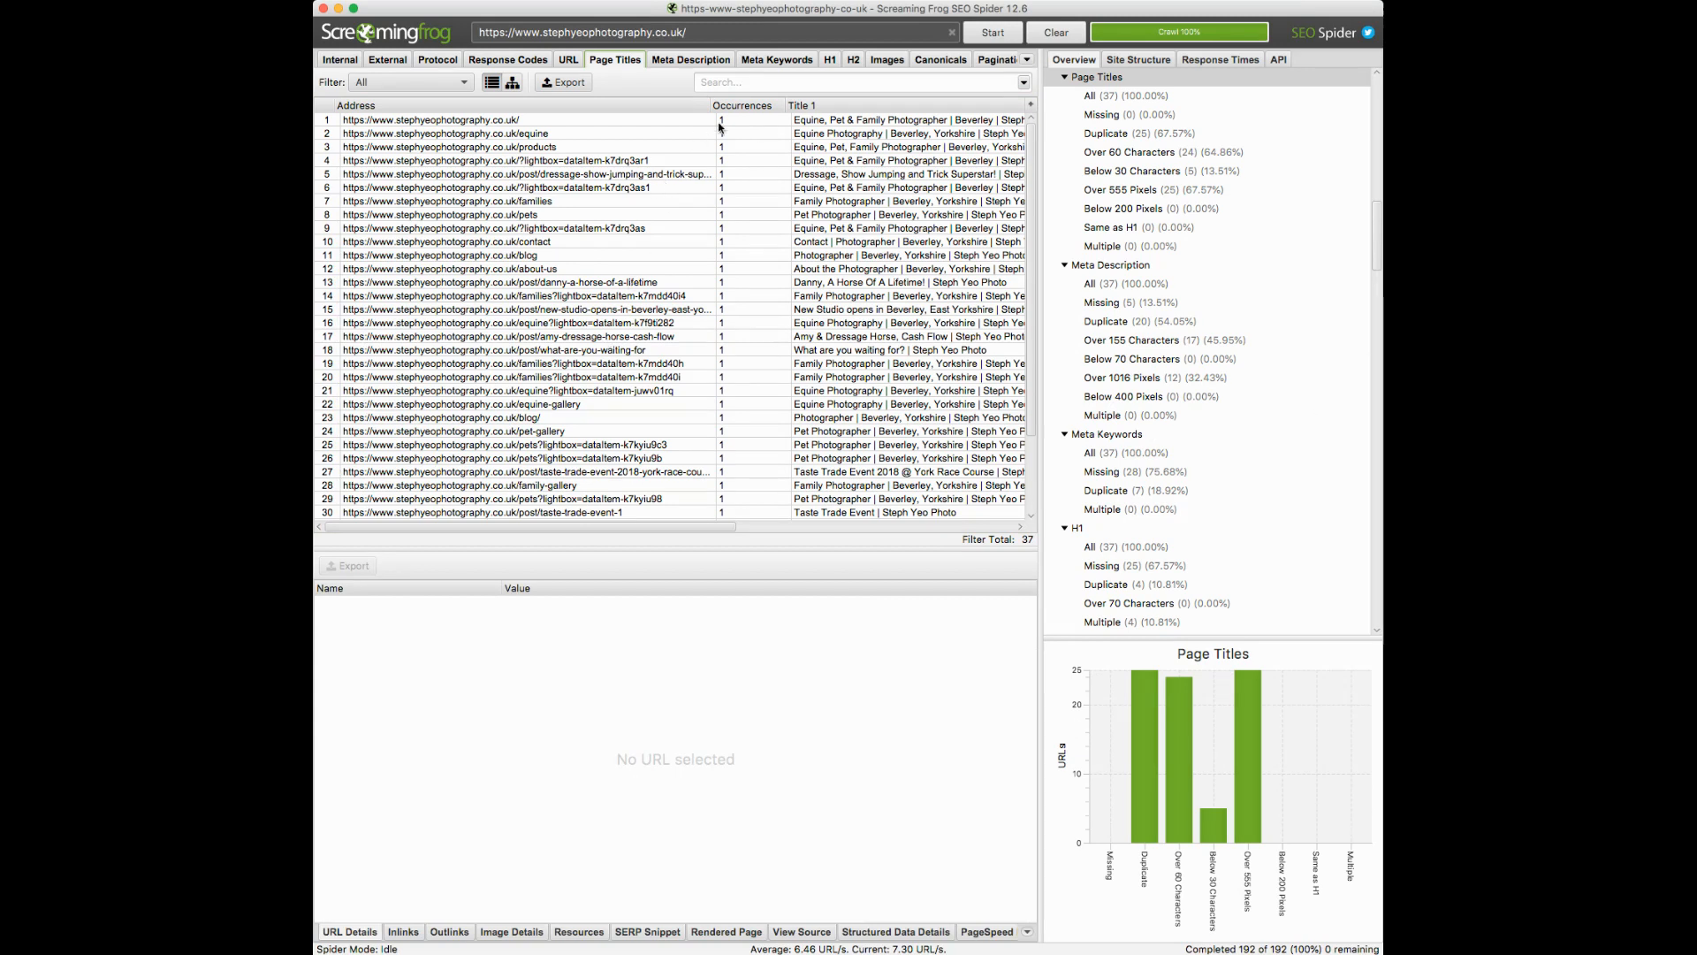
left_click(801, 121)
scroll(813, 157, "right", 3)
scroll(819, 160, "down", 1)
scroll(820, 160, "up", 1)
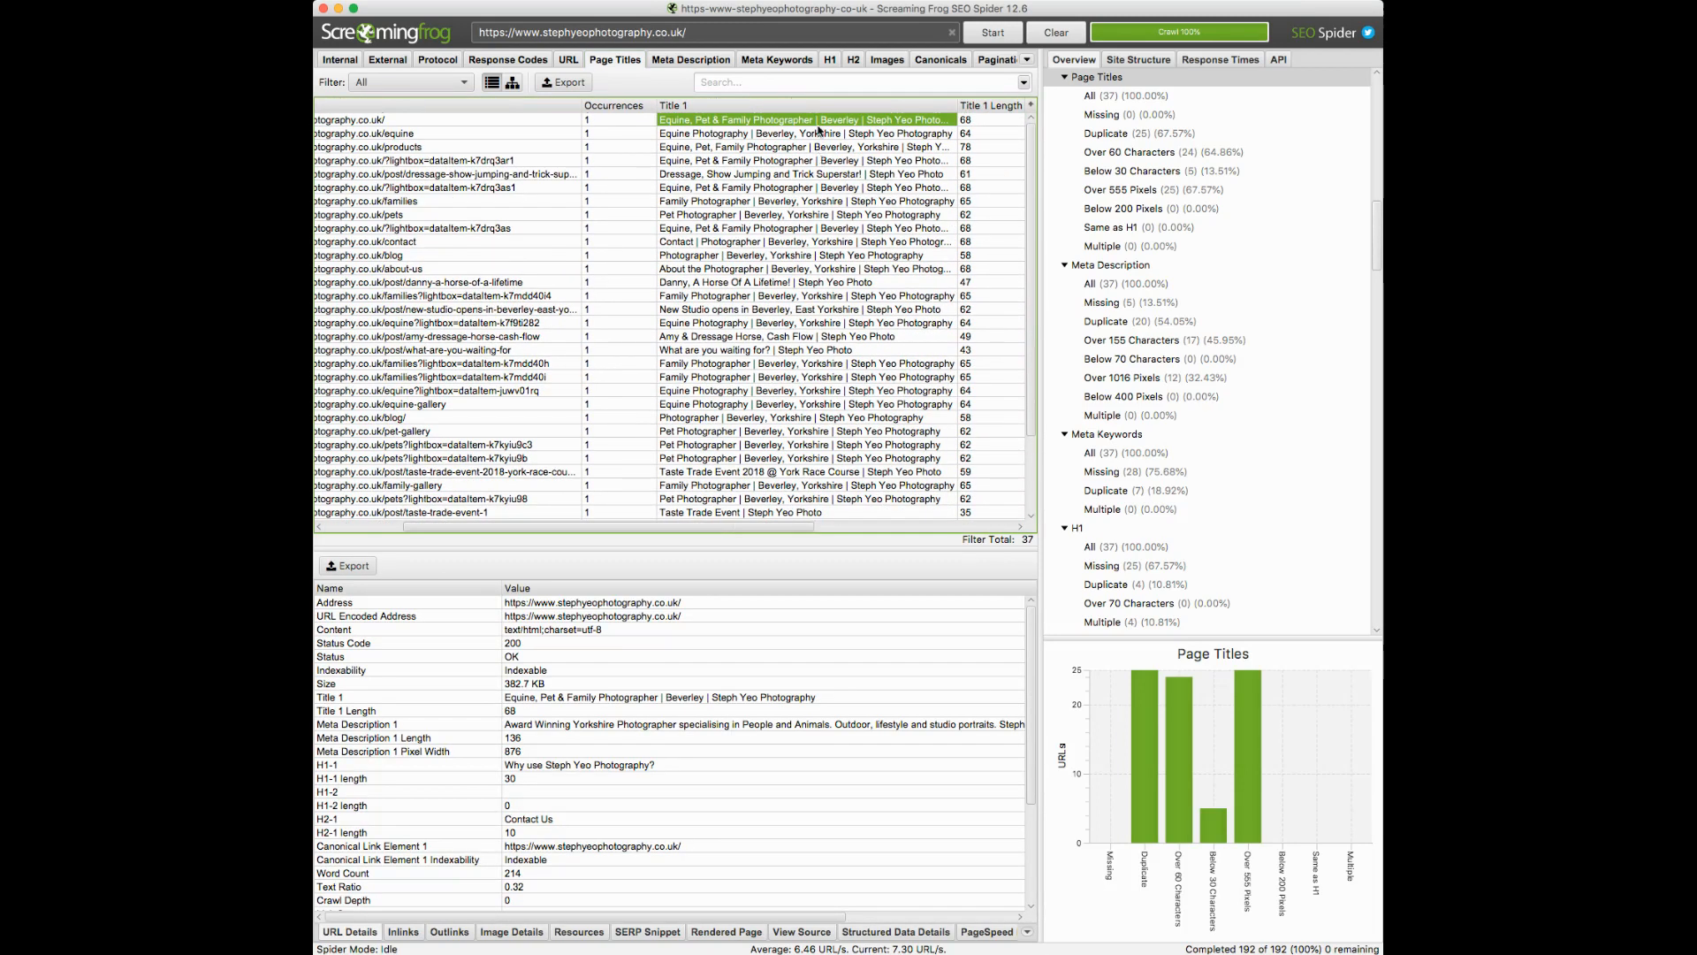
left_click(799, 107)
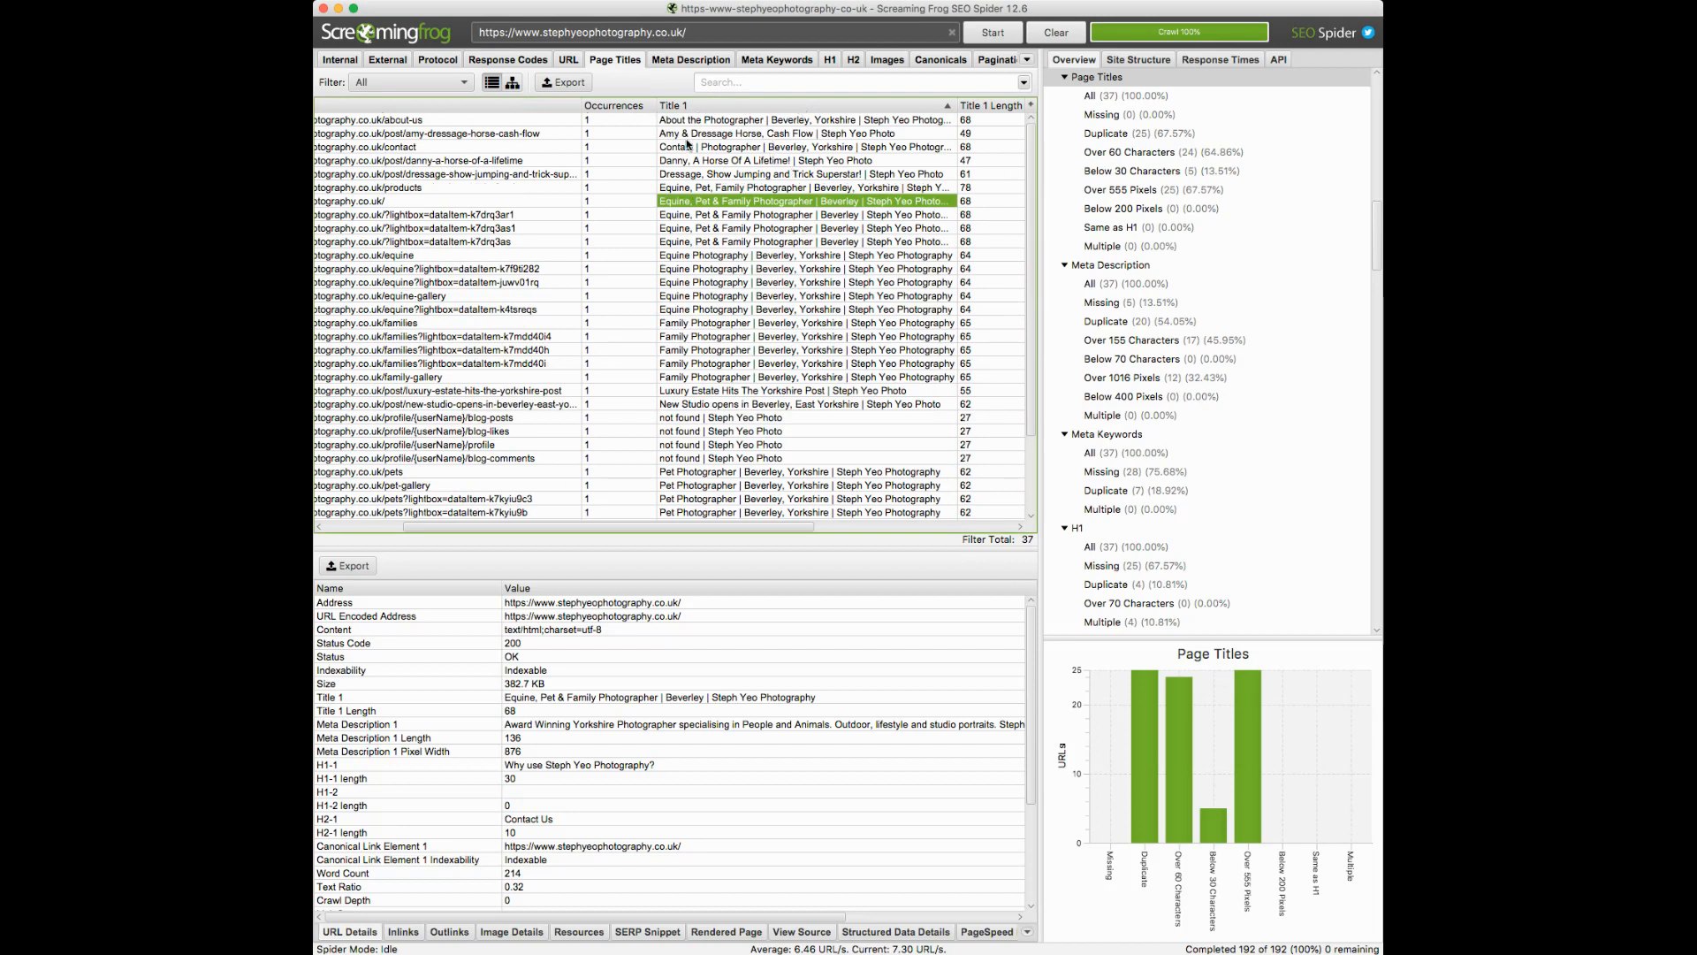
Step: Compare the URL details of the equine page, the equine gallery and an equine lightbox page for duplicate titles
left_click(716, 255)
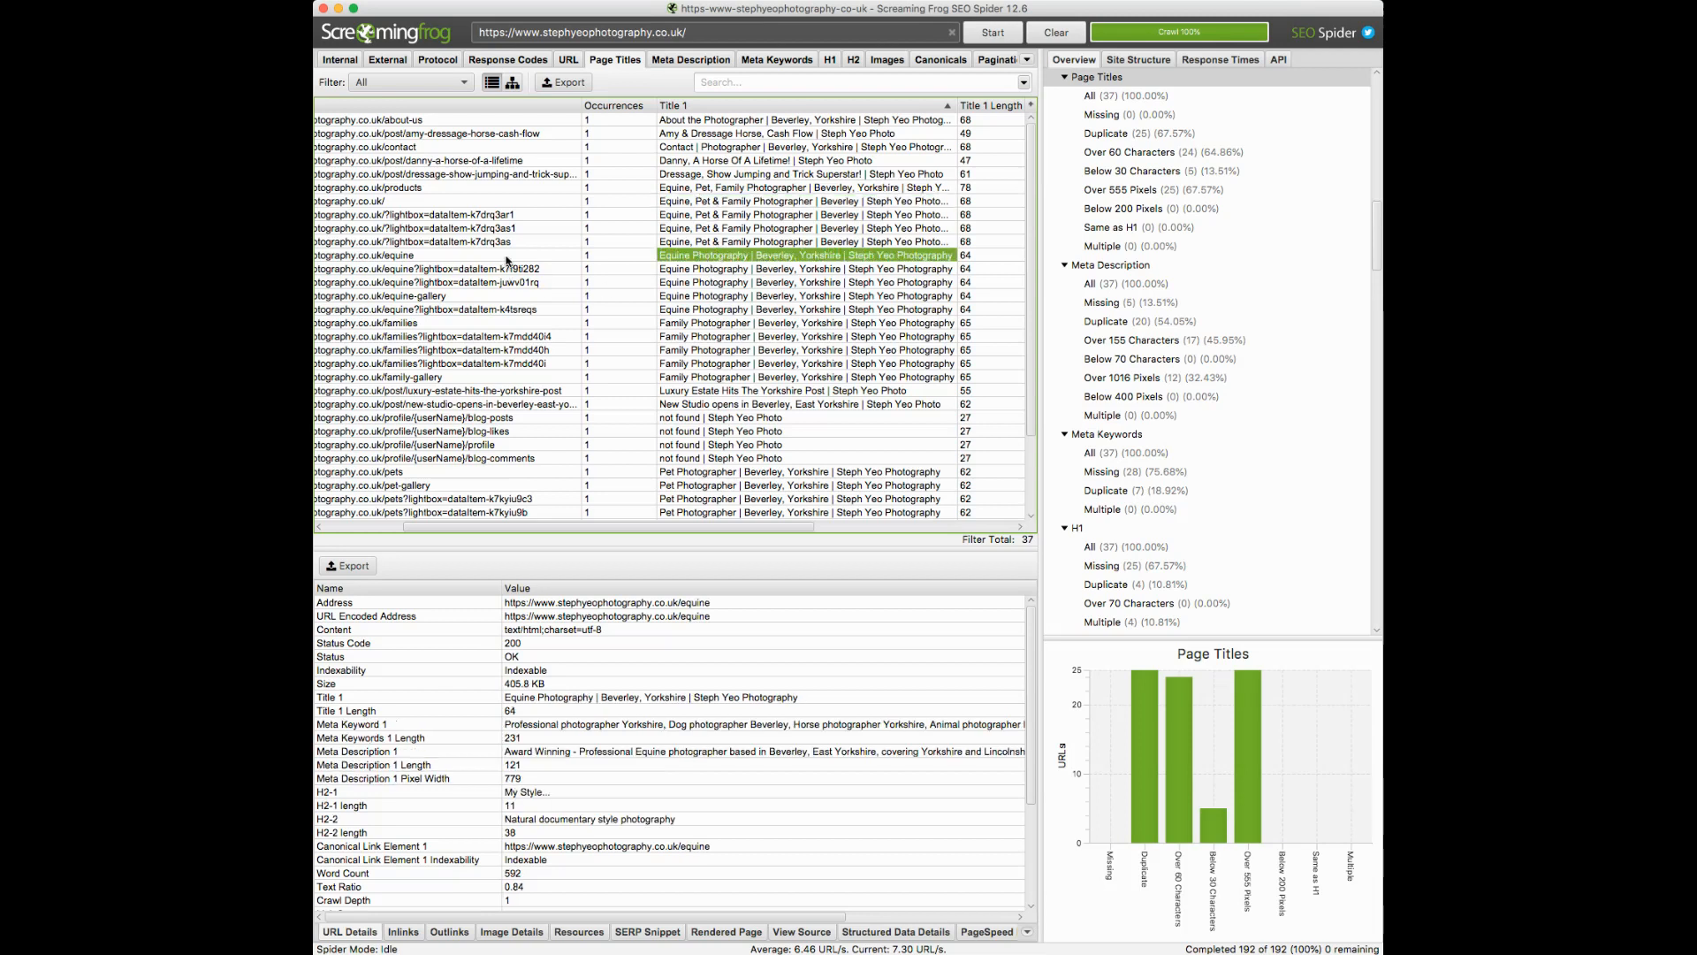
left_click(708, 299)
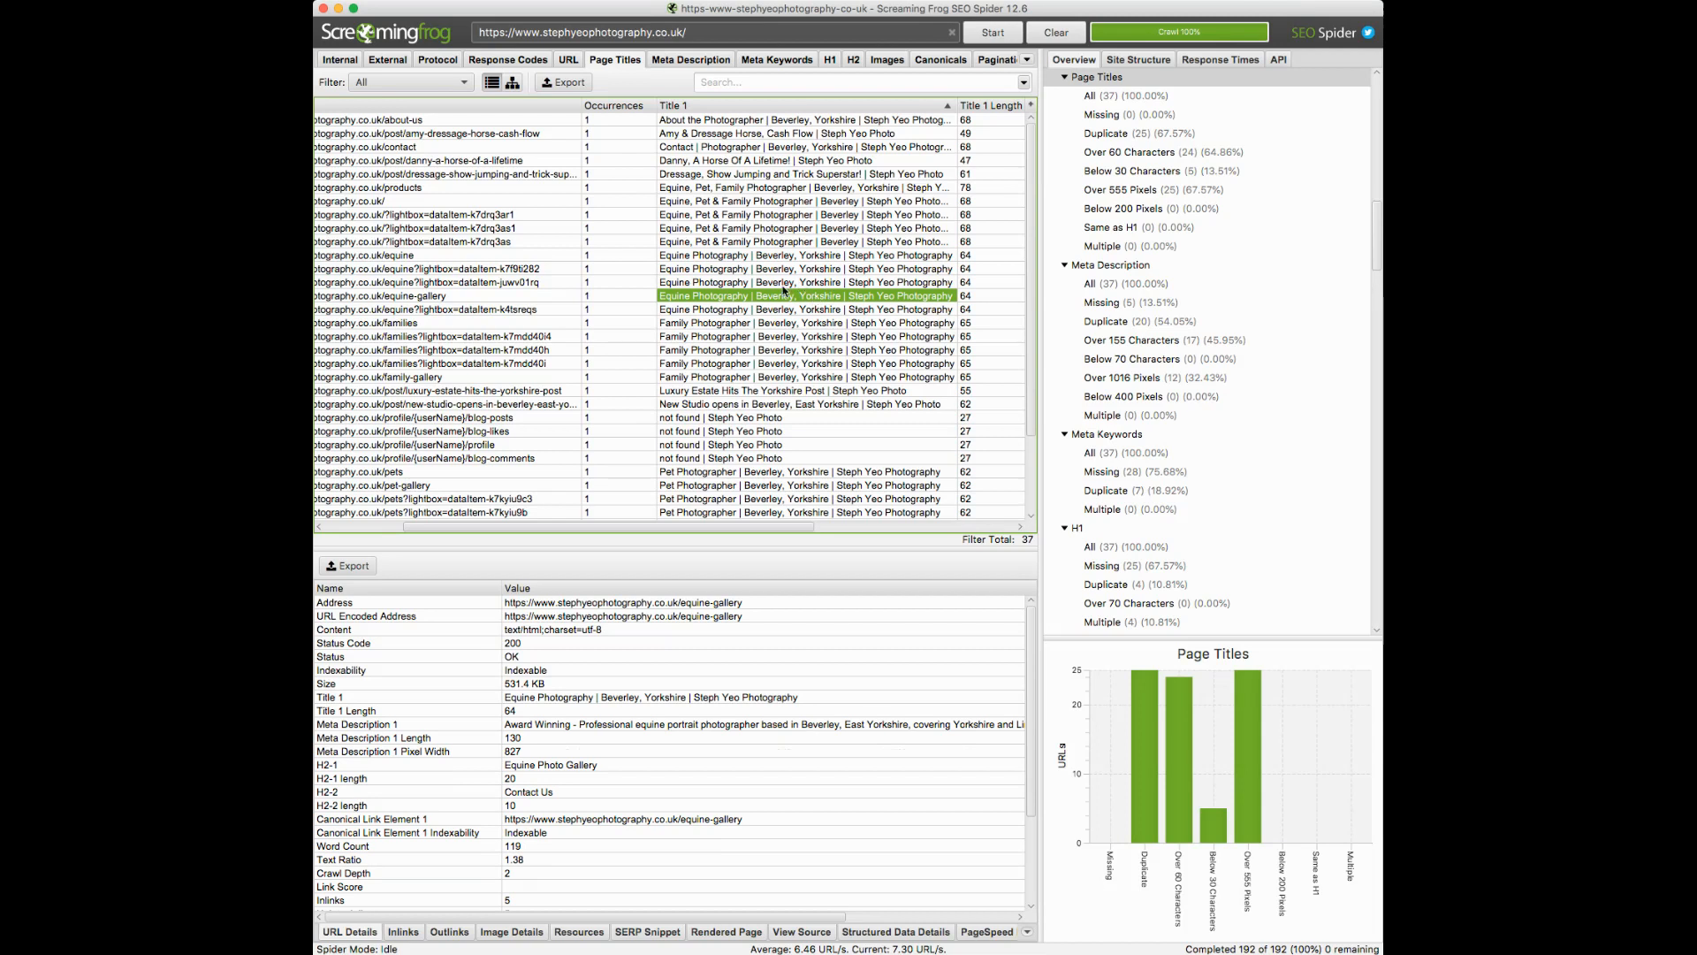
left_click(776, 257)
left_click(776, 273)
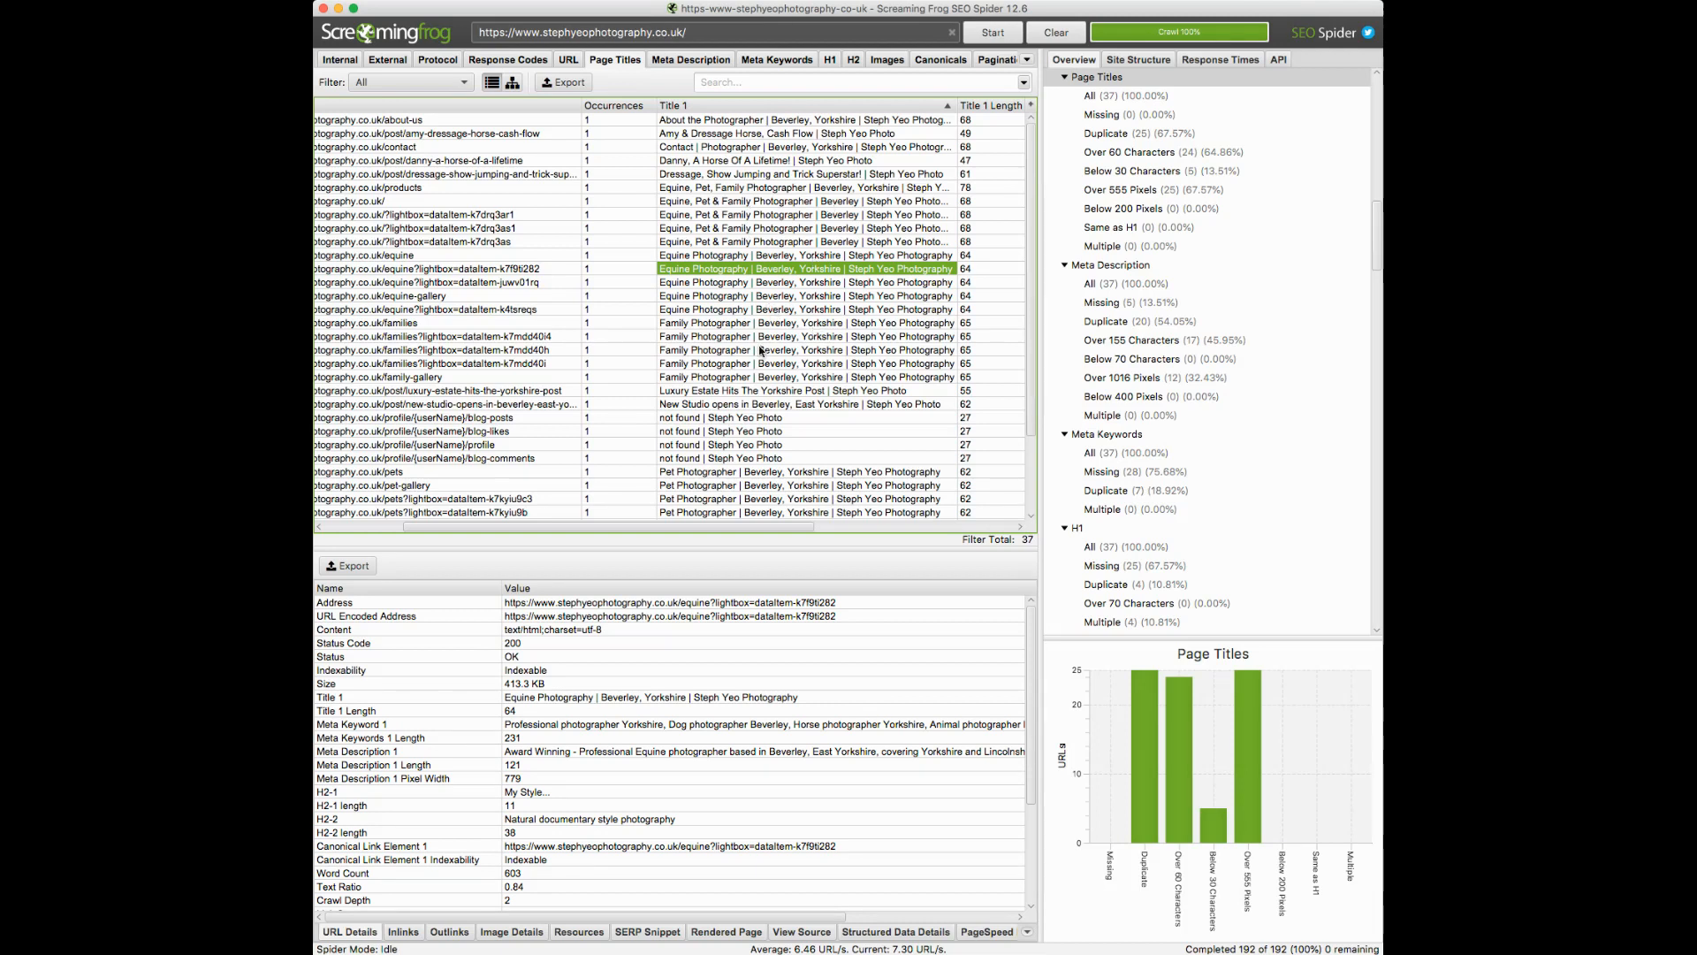
Step: Examine the remaining page titles against their addresses, checking the details of the blog post about the new studio in Beverley
scroll(760, 350, "down", 3)
scroll(737, 302, "left", 2)
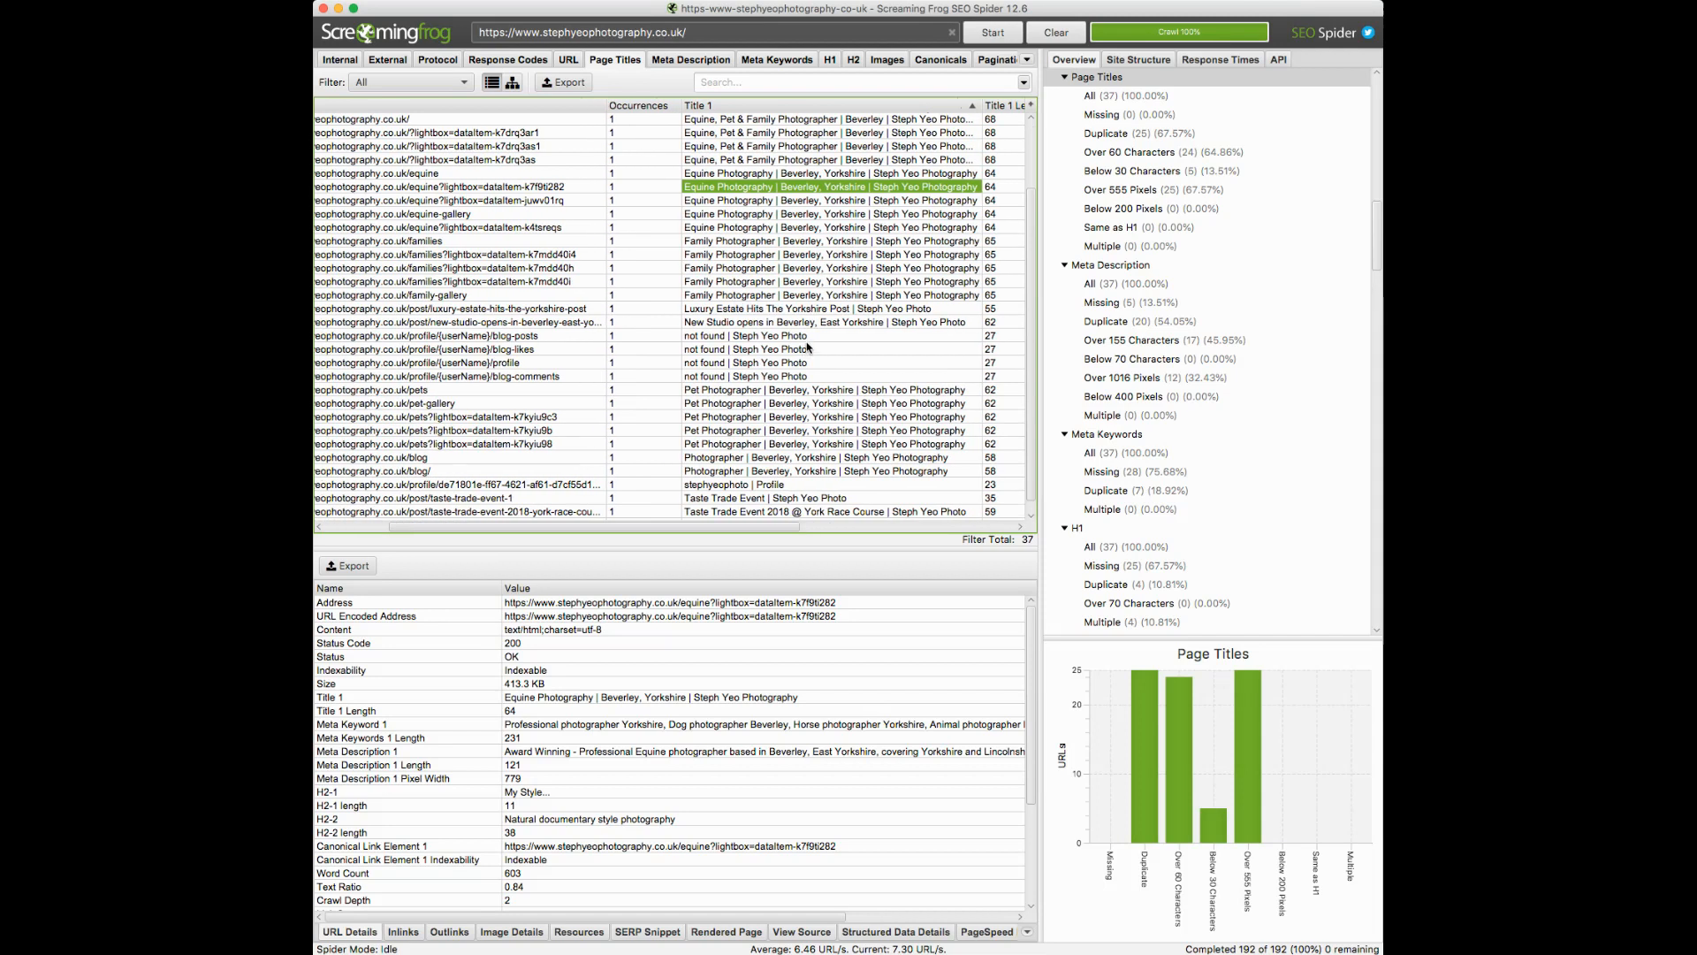
scroll(800, 343, "down", 1)
scroll(800, 343, "left", 1)
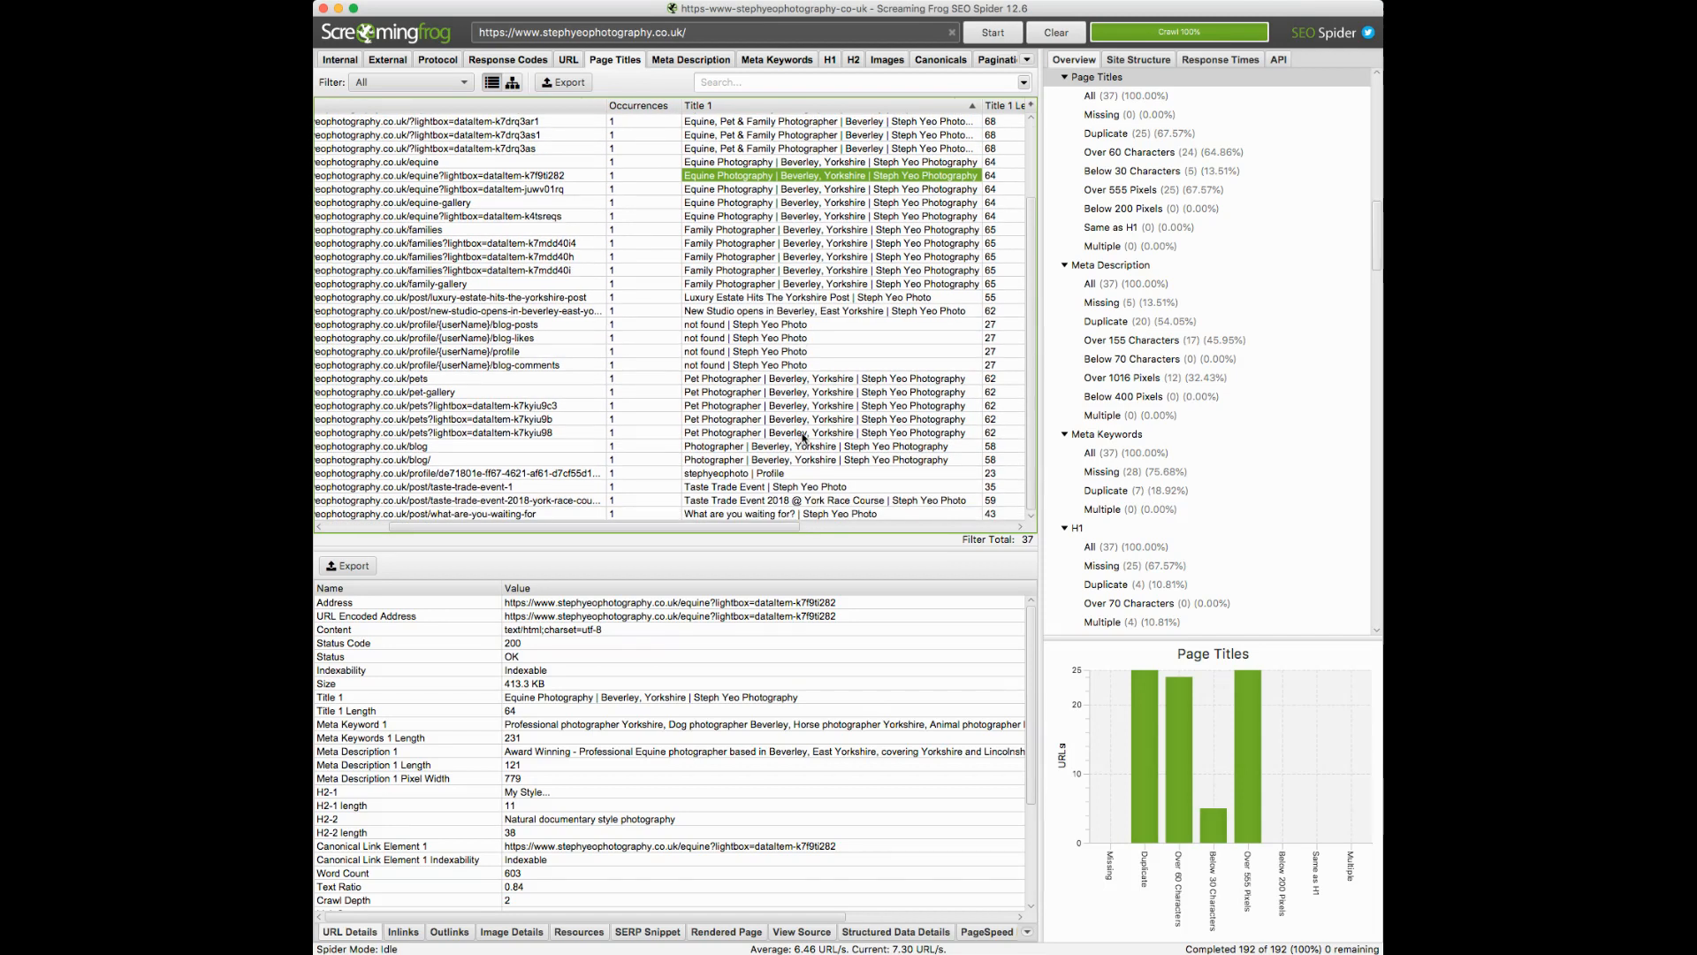
scroll(803, 437, "left", 5)
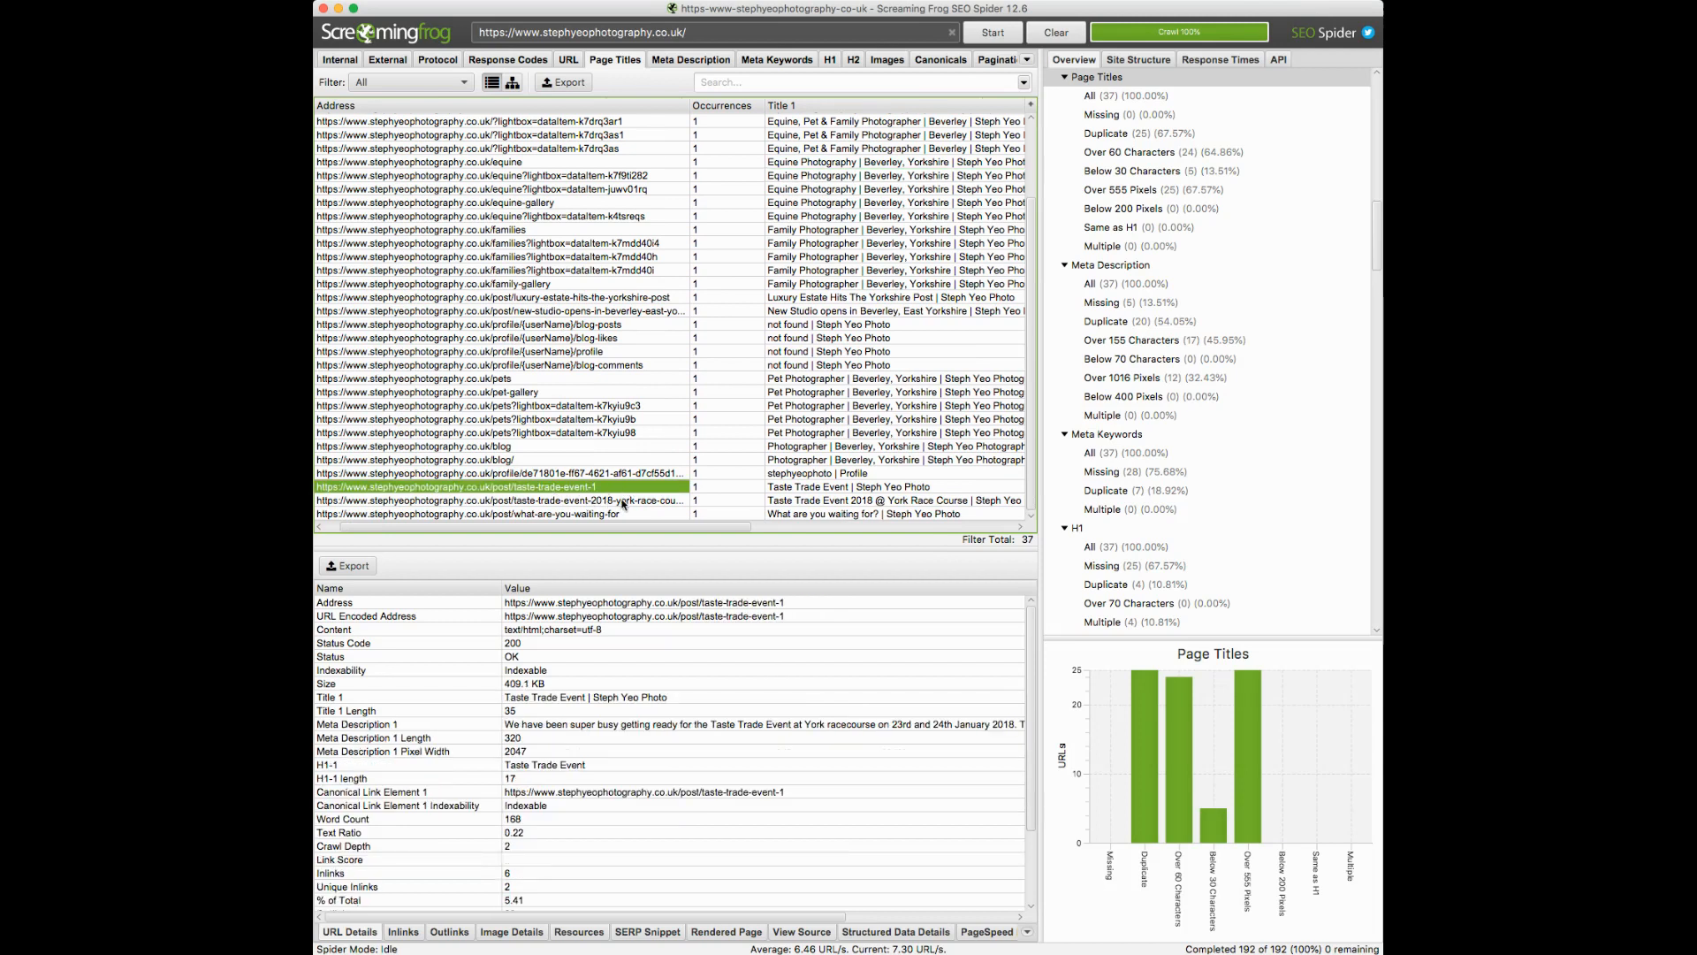
left_click(613, 311)
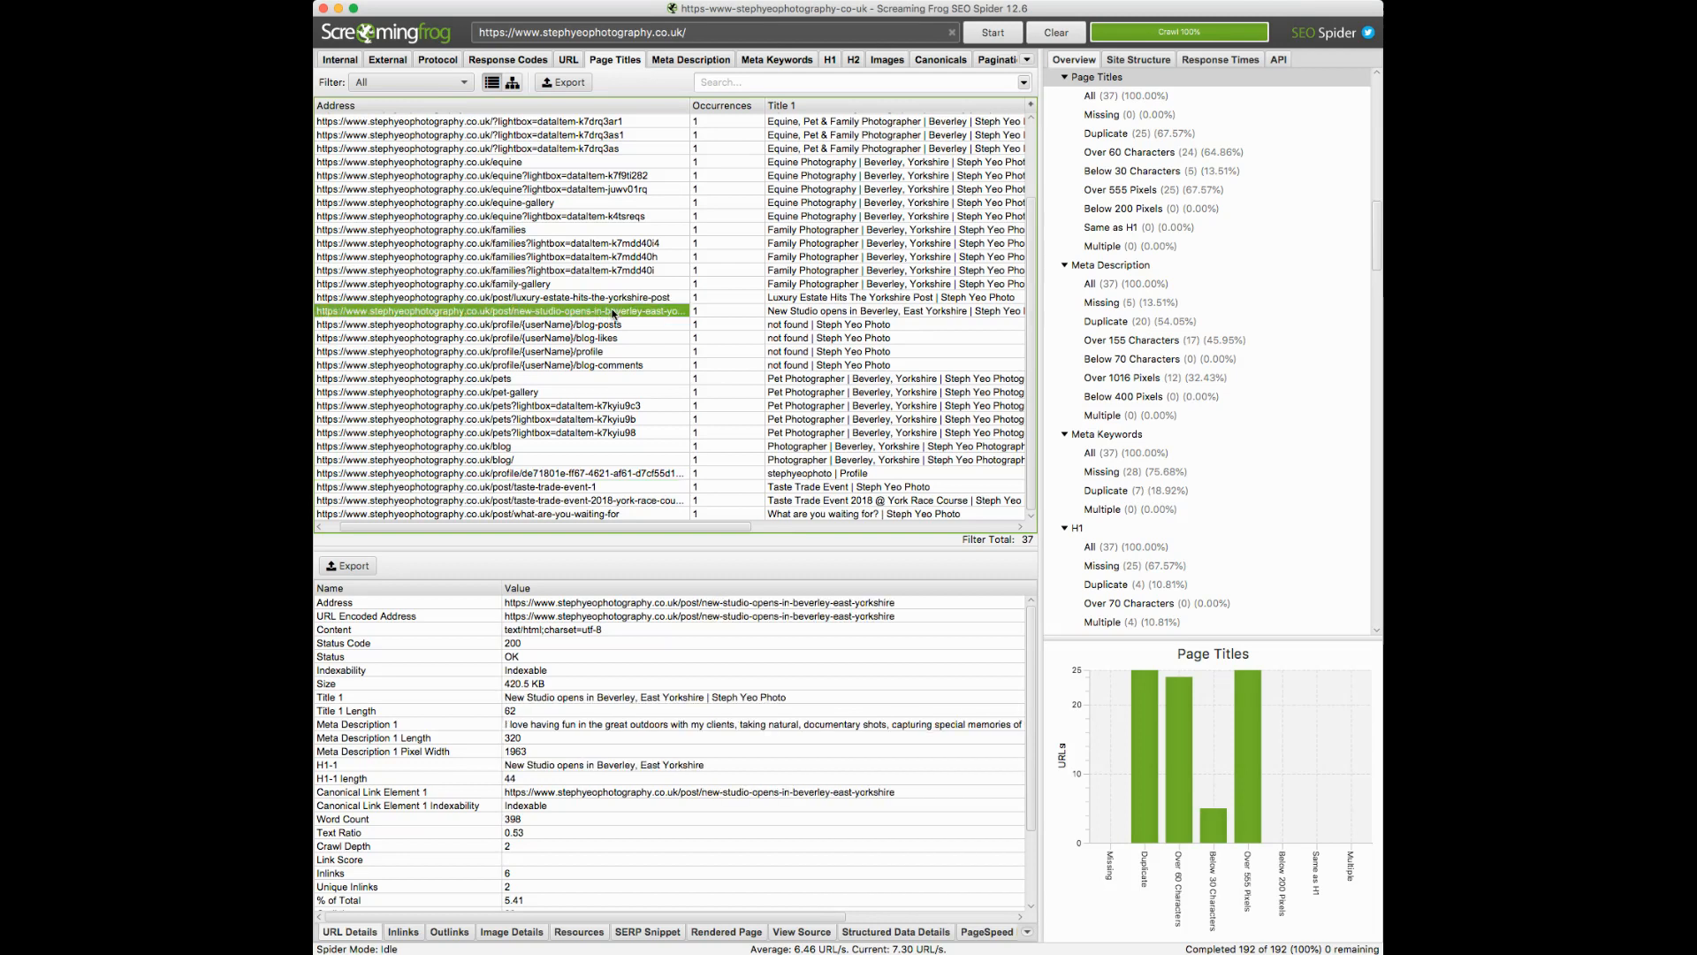
scroll(614, 310, "up", 3)
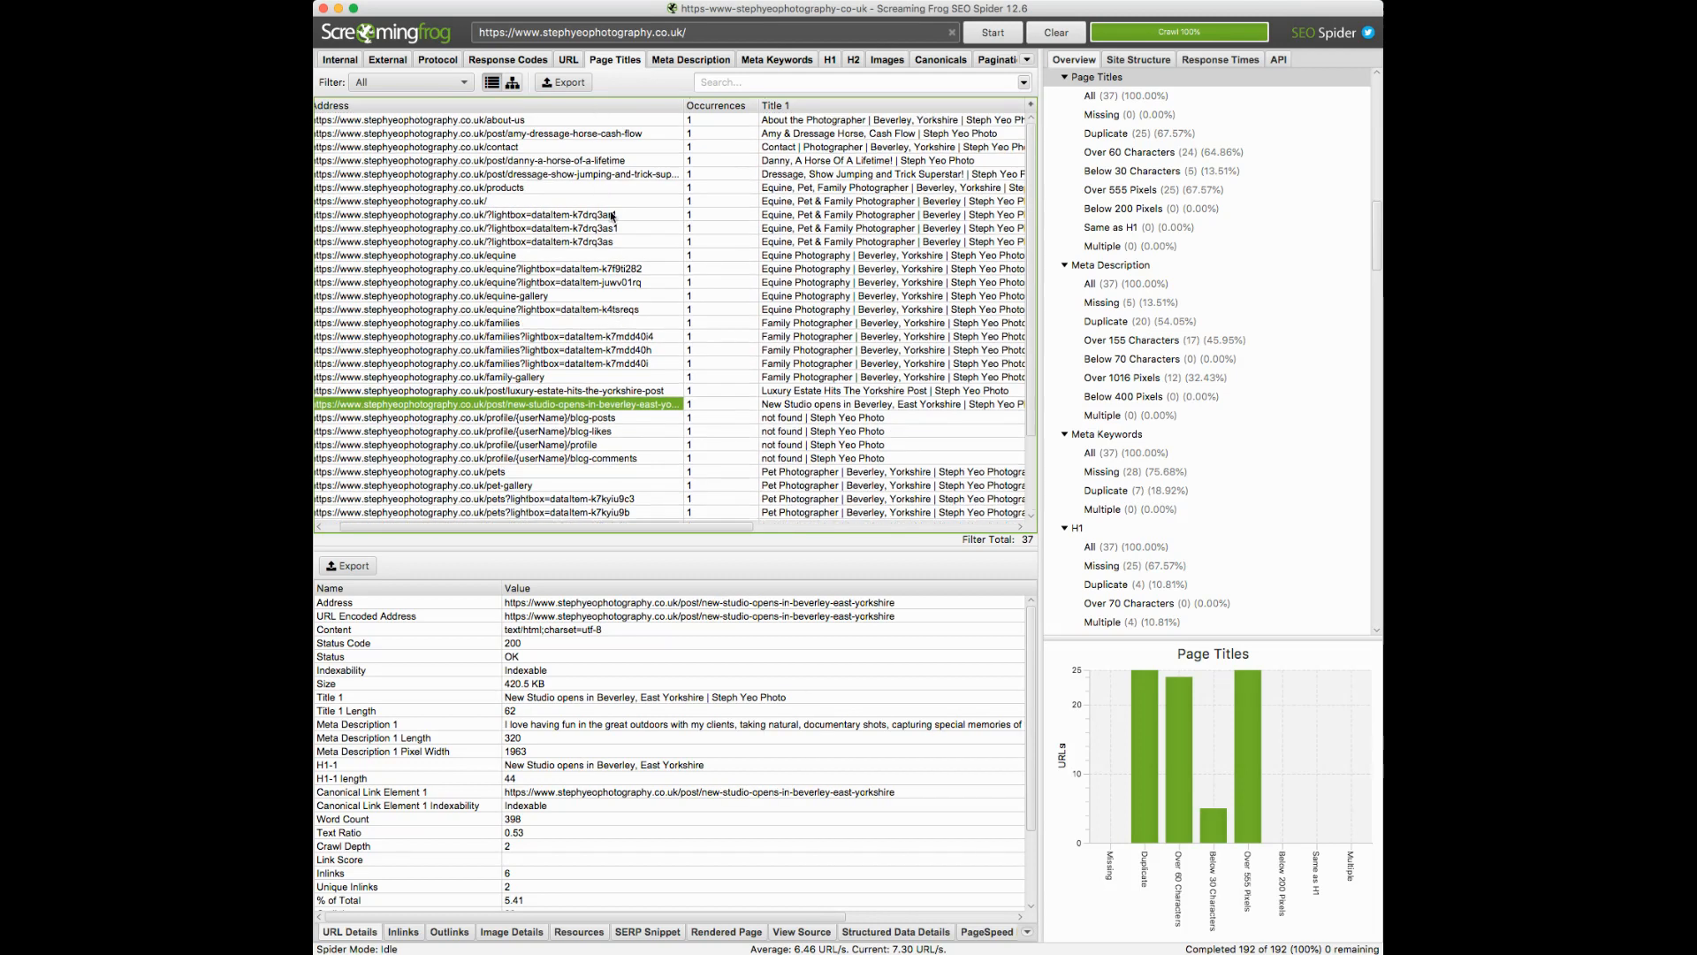
scroll(584, 195, "left", 2)
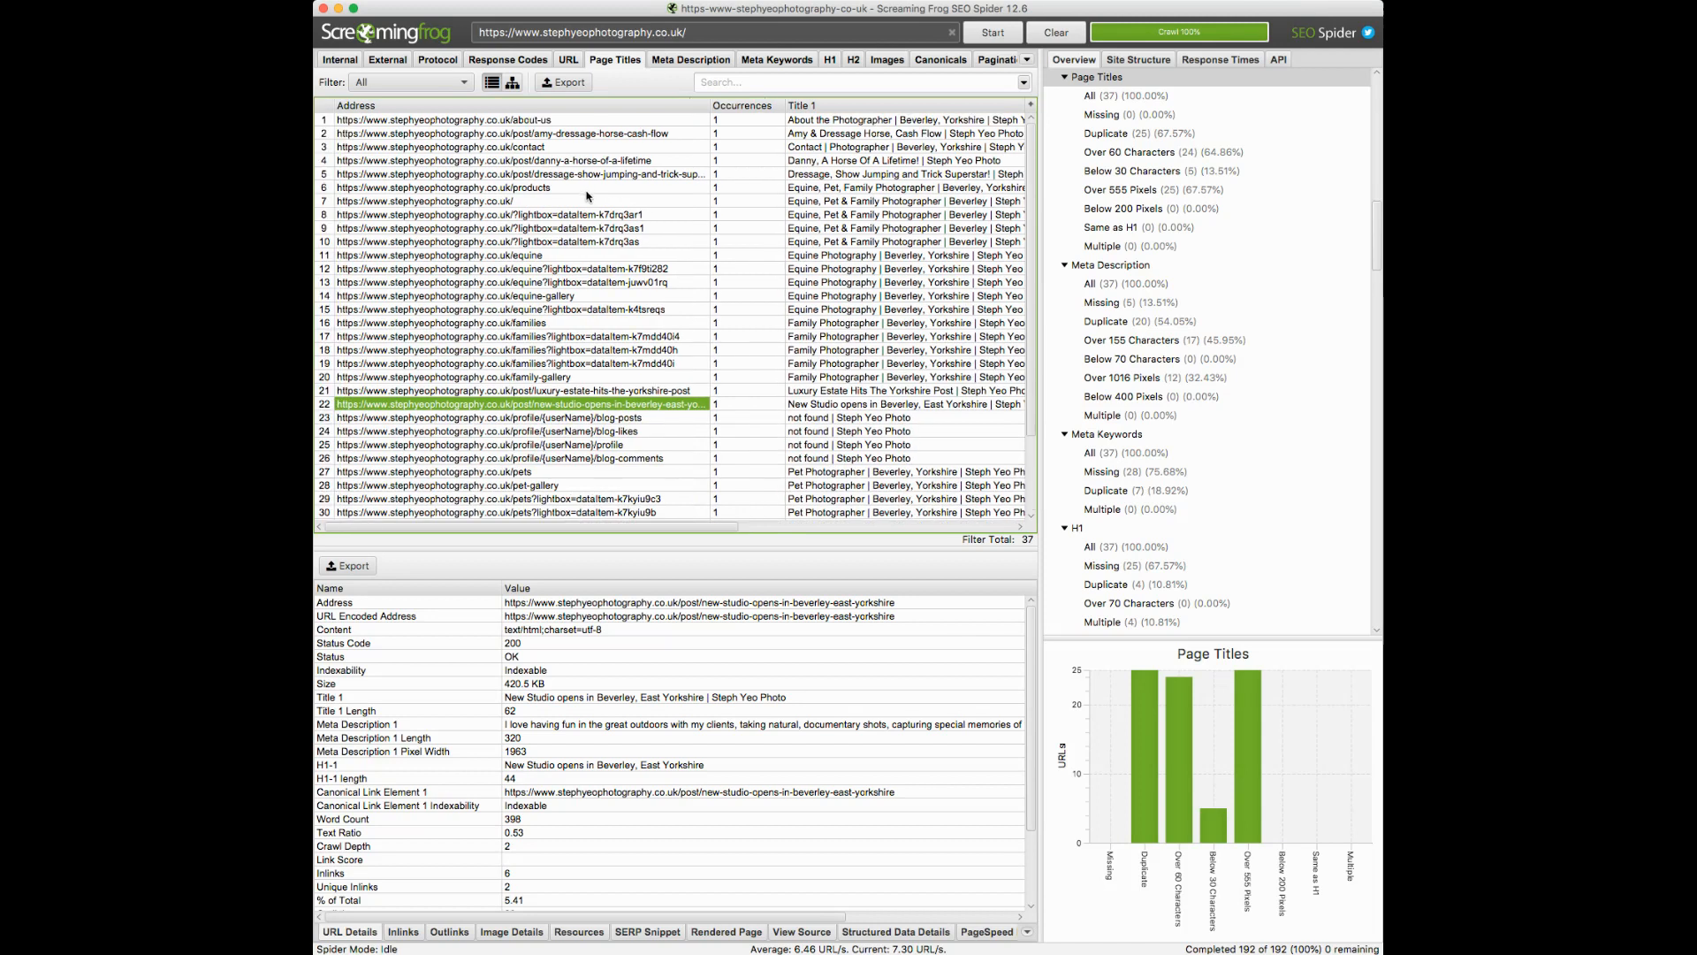
Step: Show the meta description report and sort the pages alphabetically by Meta Description 1
left_click(678, 61)
scroll(822, 160, "right", 2)
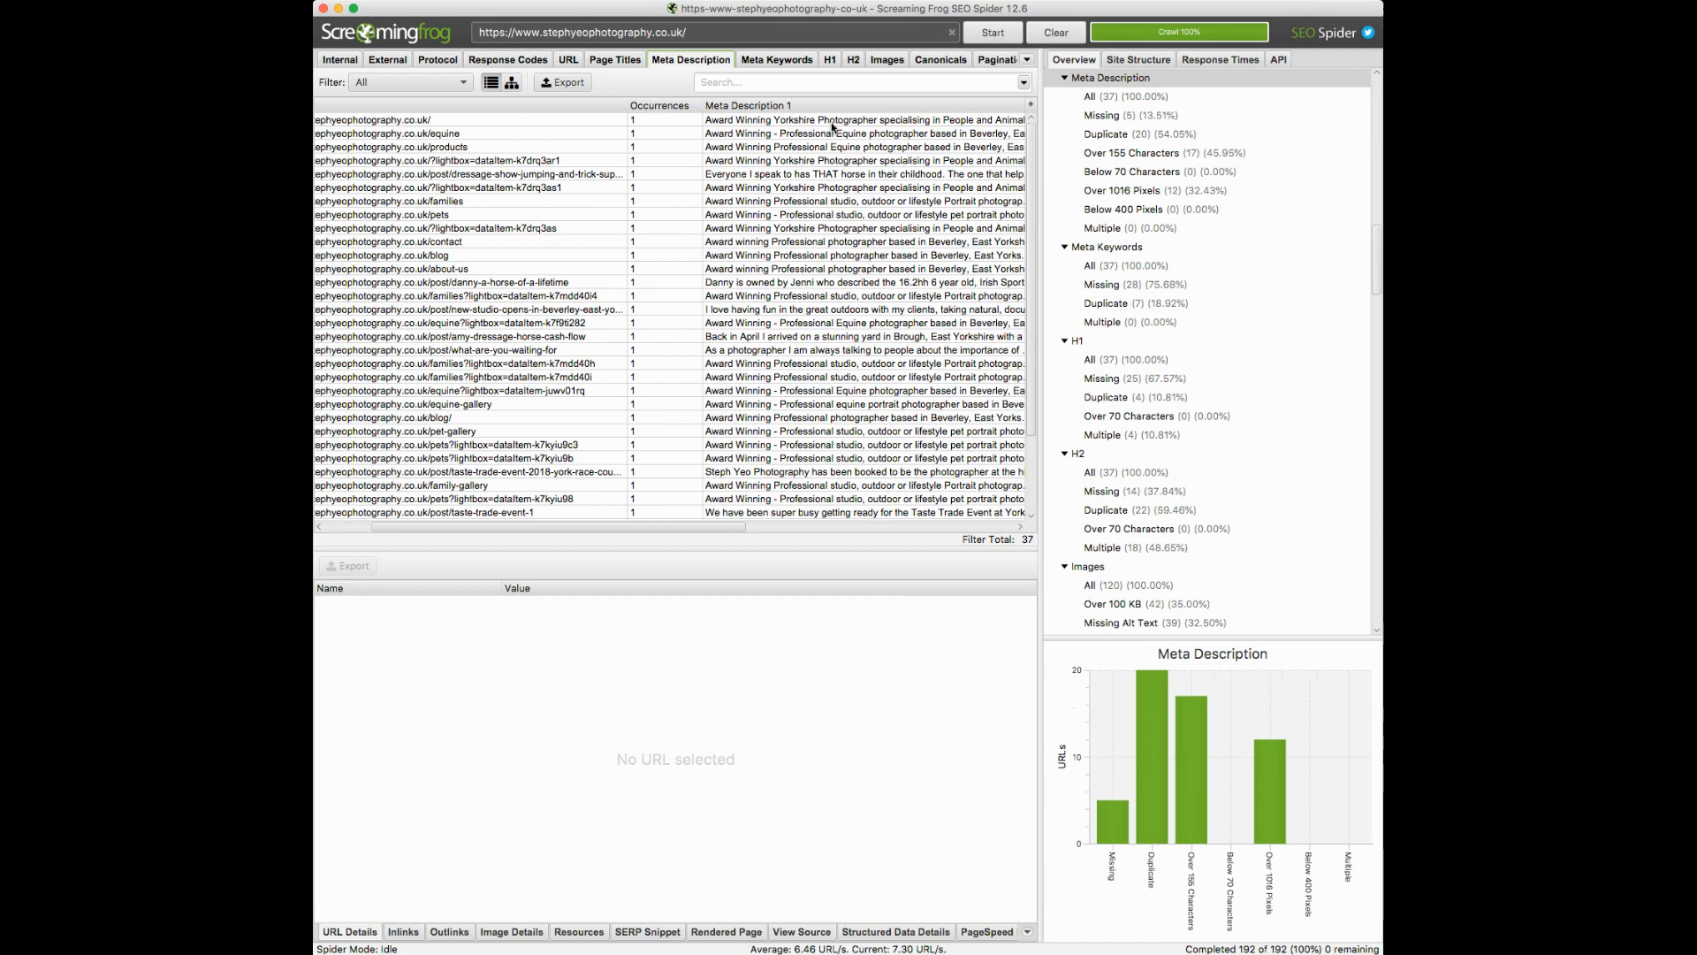
left_click(790, 106)
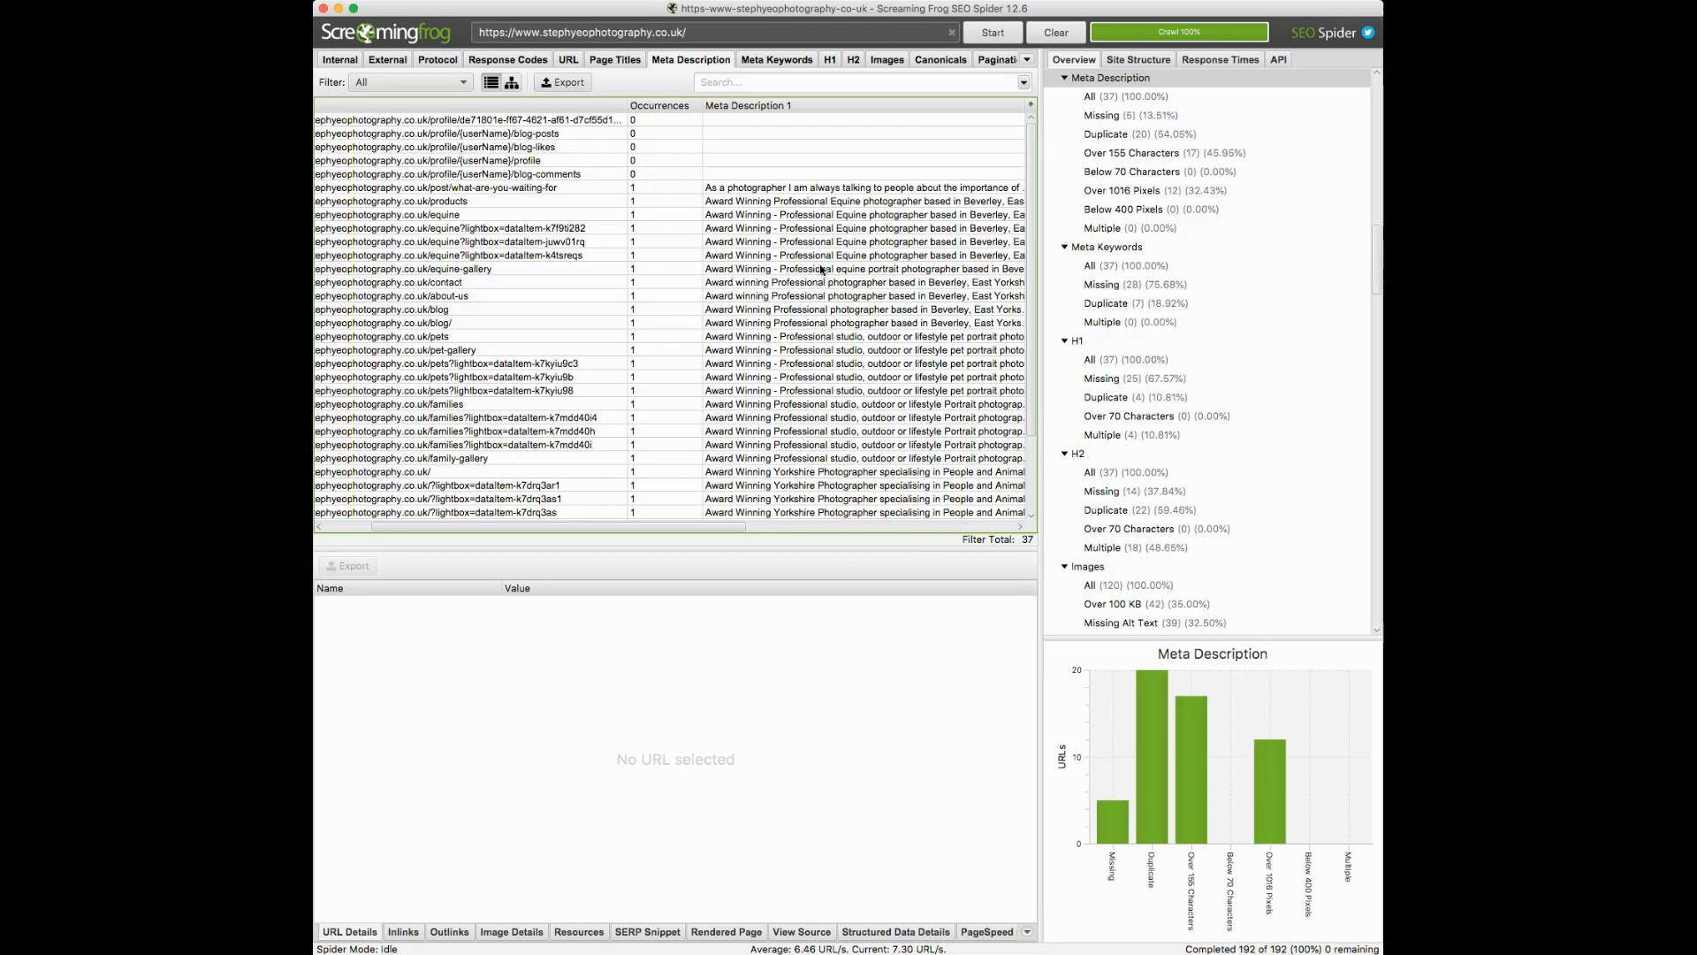
Step: Inspect the equine page's meta keywords and read its full meta description in the URL details
left_click(797, 220)
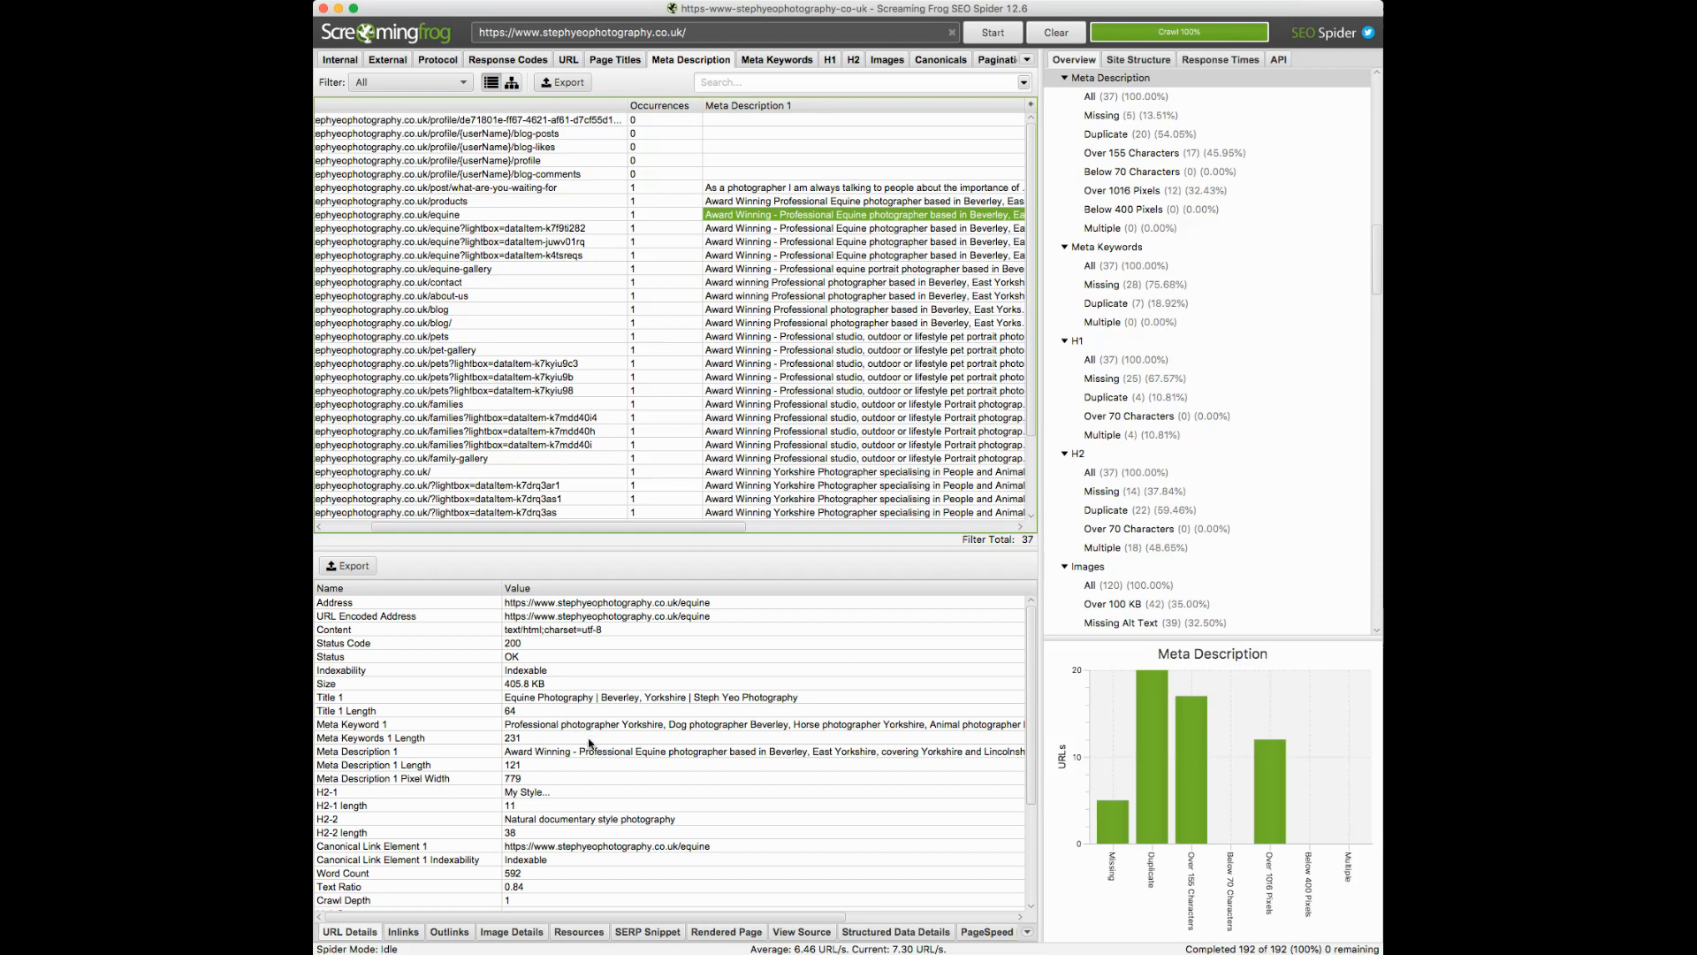
left_click(588, 729)
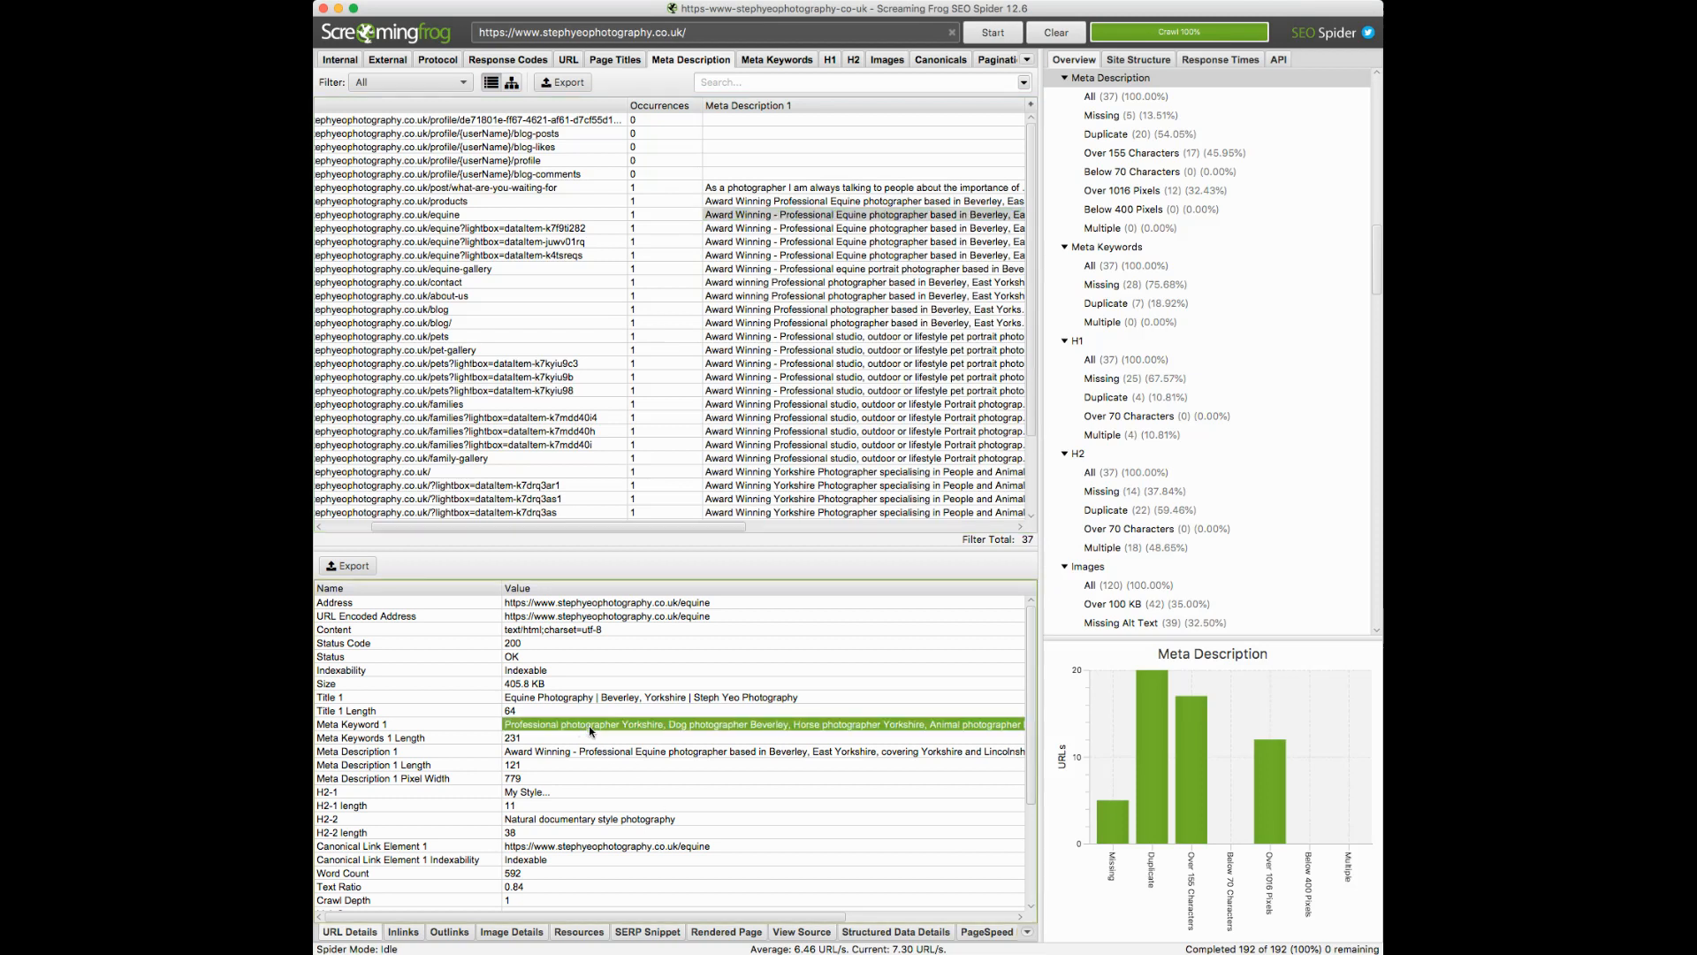
left_click(630, 762)
left_click(629, 753)
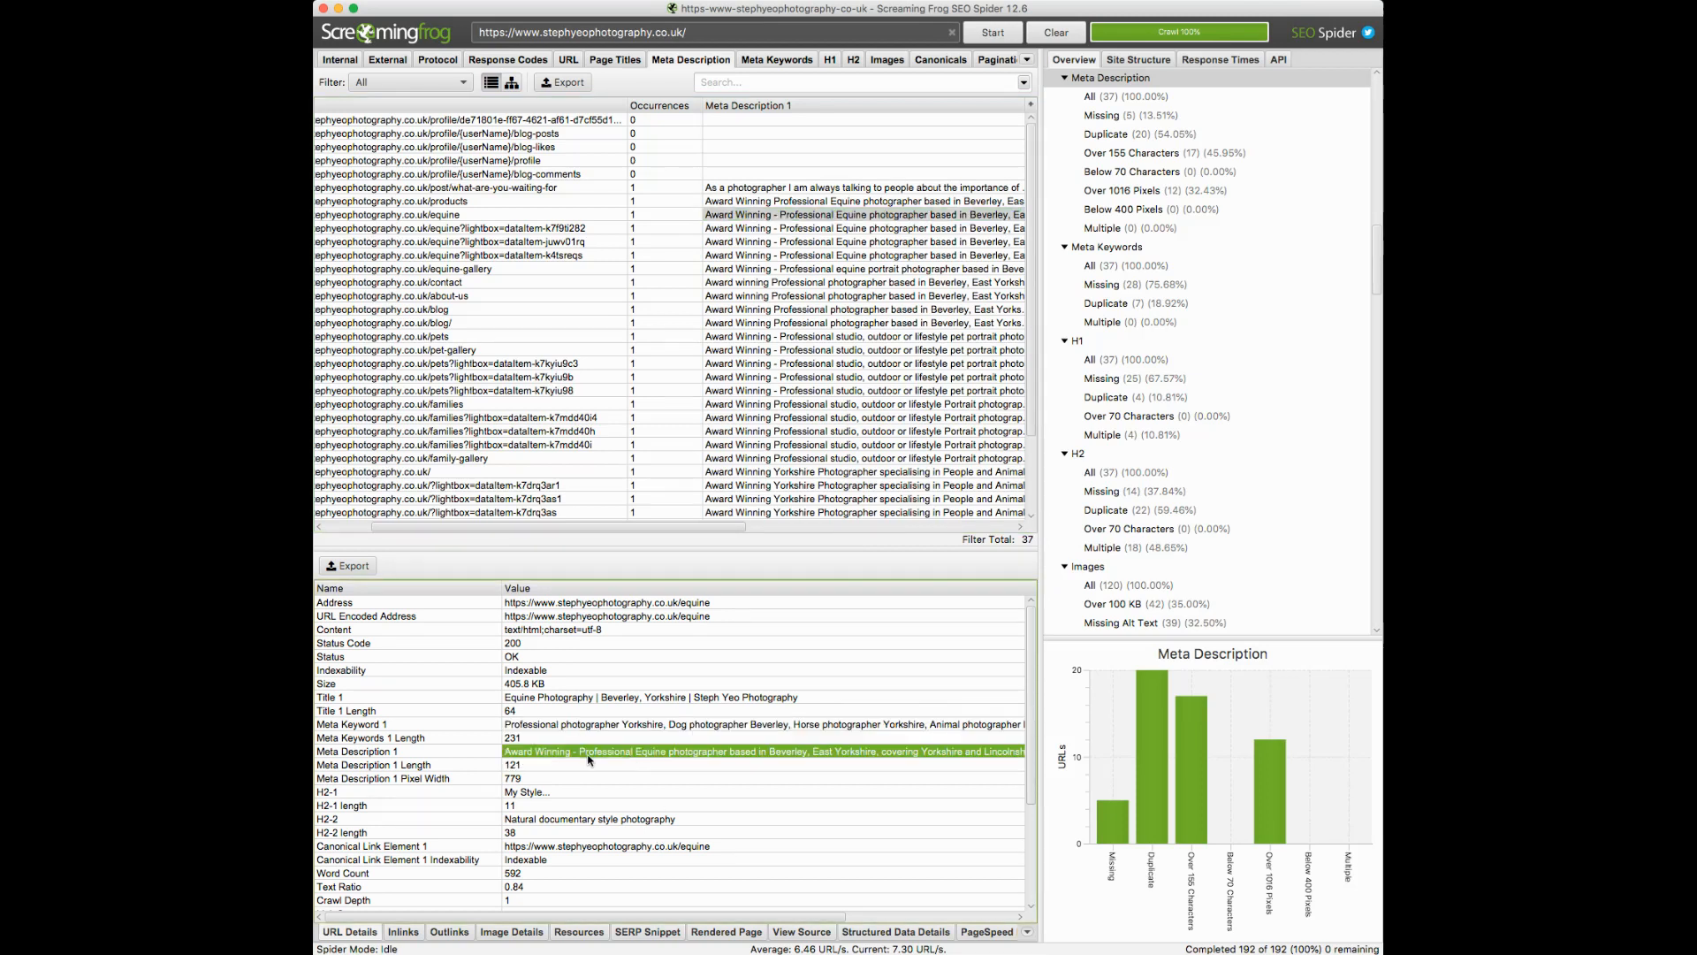
scroll(850, 753, "right", 3)
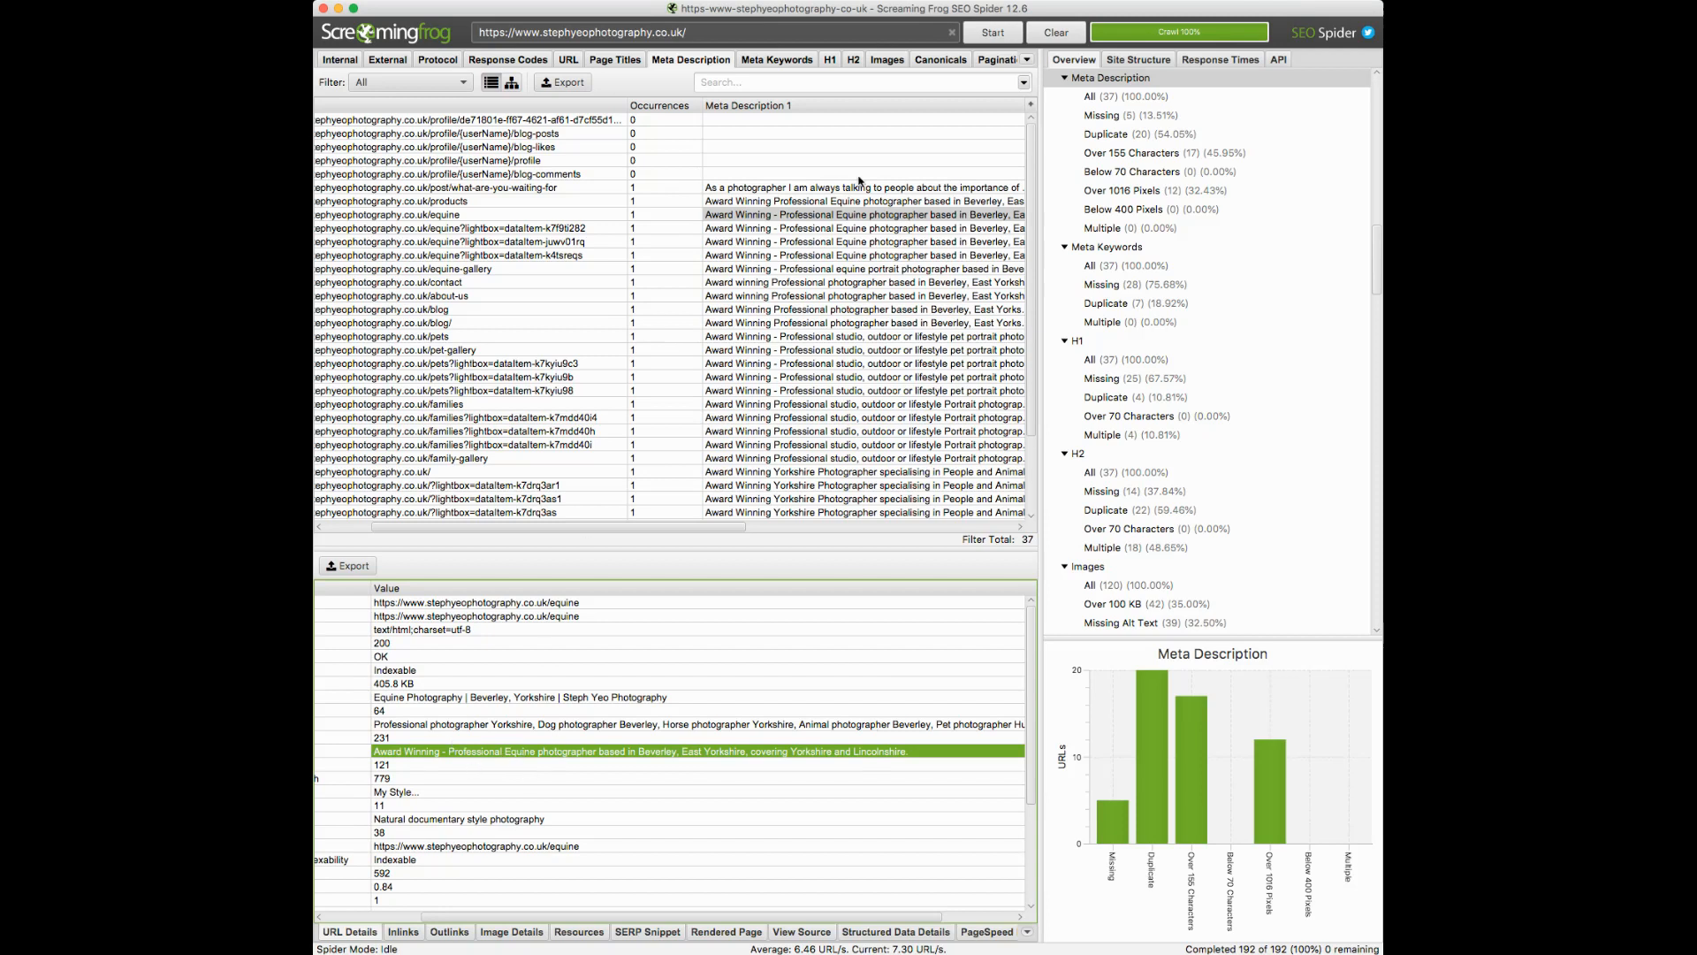
Step: Review the meta keywords of the crawled pages, checking the details of the home page and the equine page
left_click(774, 60)
scroll(863, 194, "right", 3)
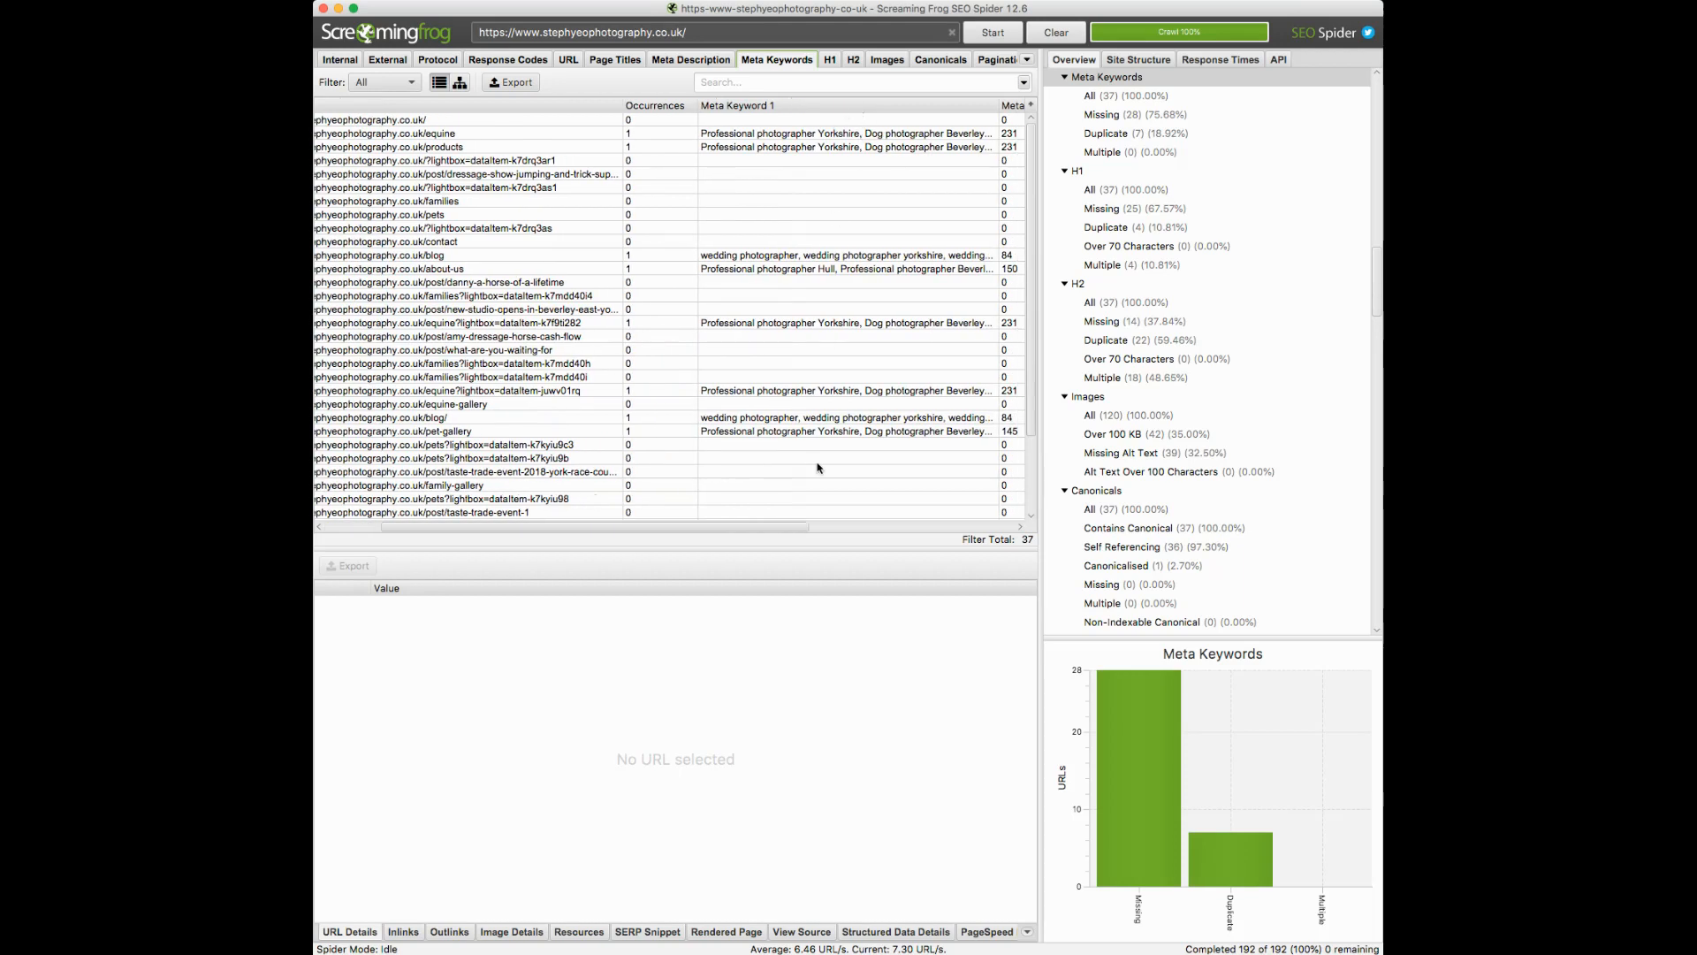
scroll(842, 459, "right", 1)
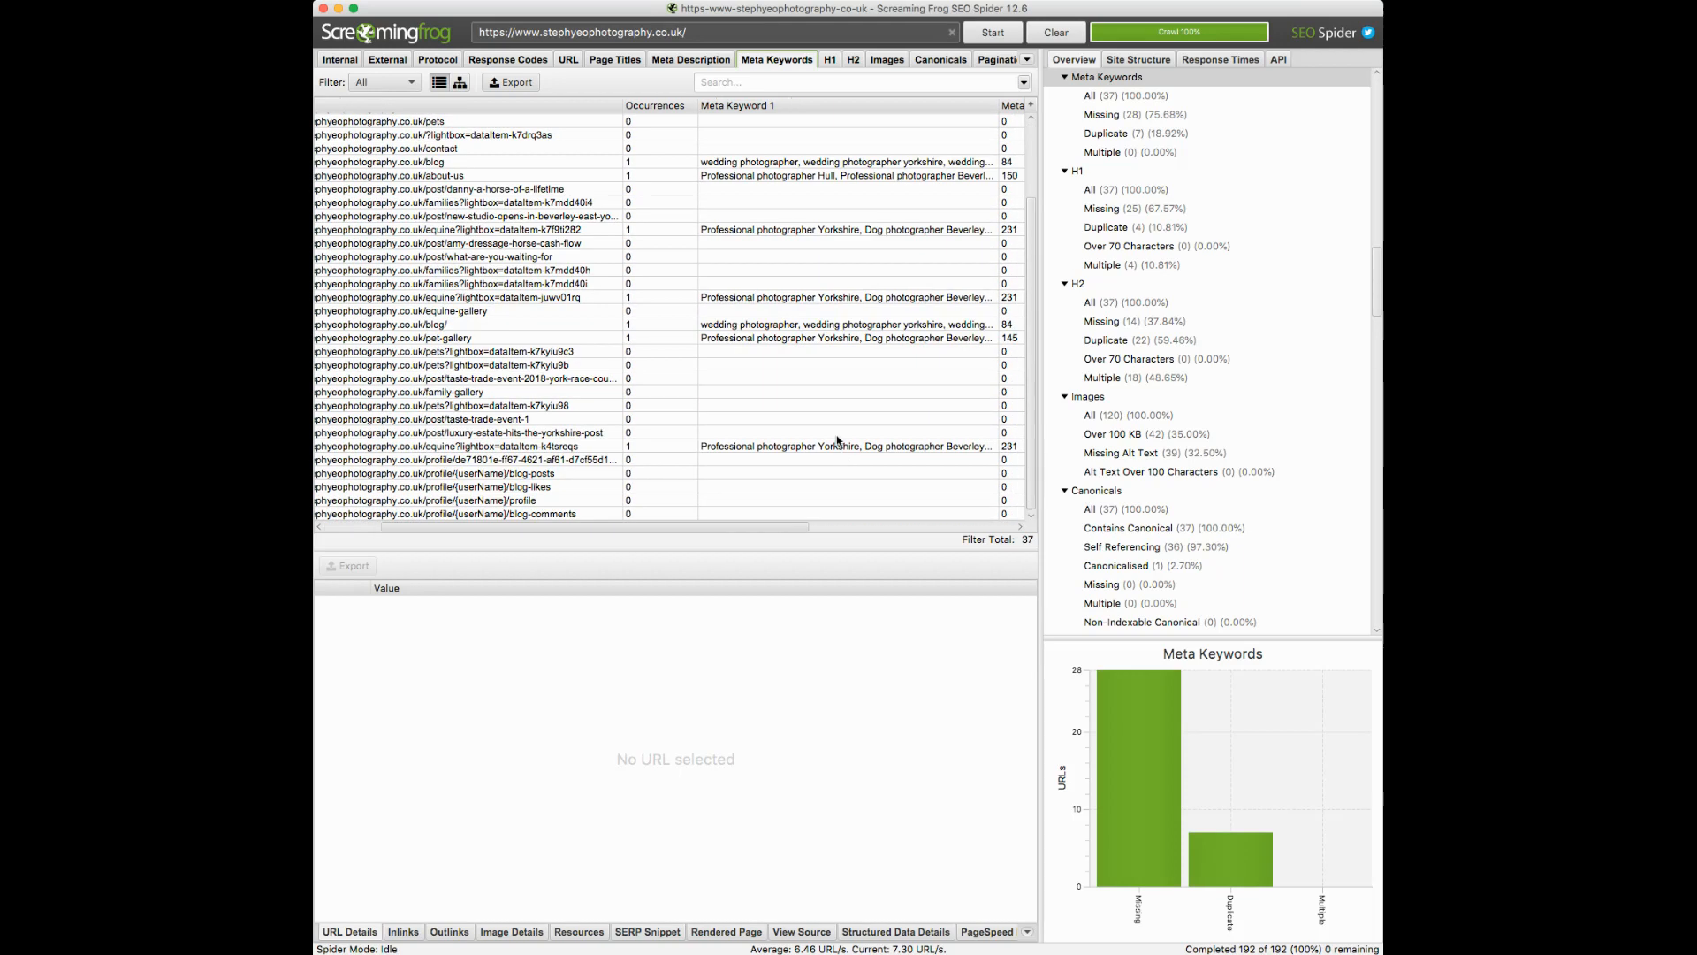
left_click(807, 123)
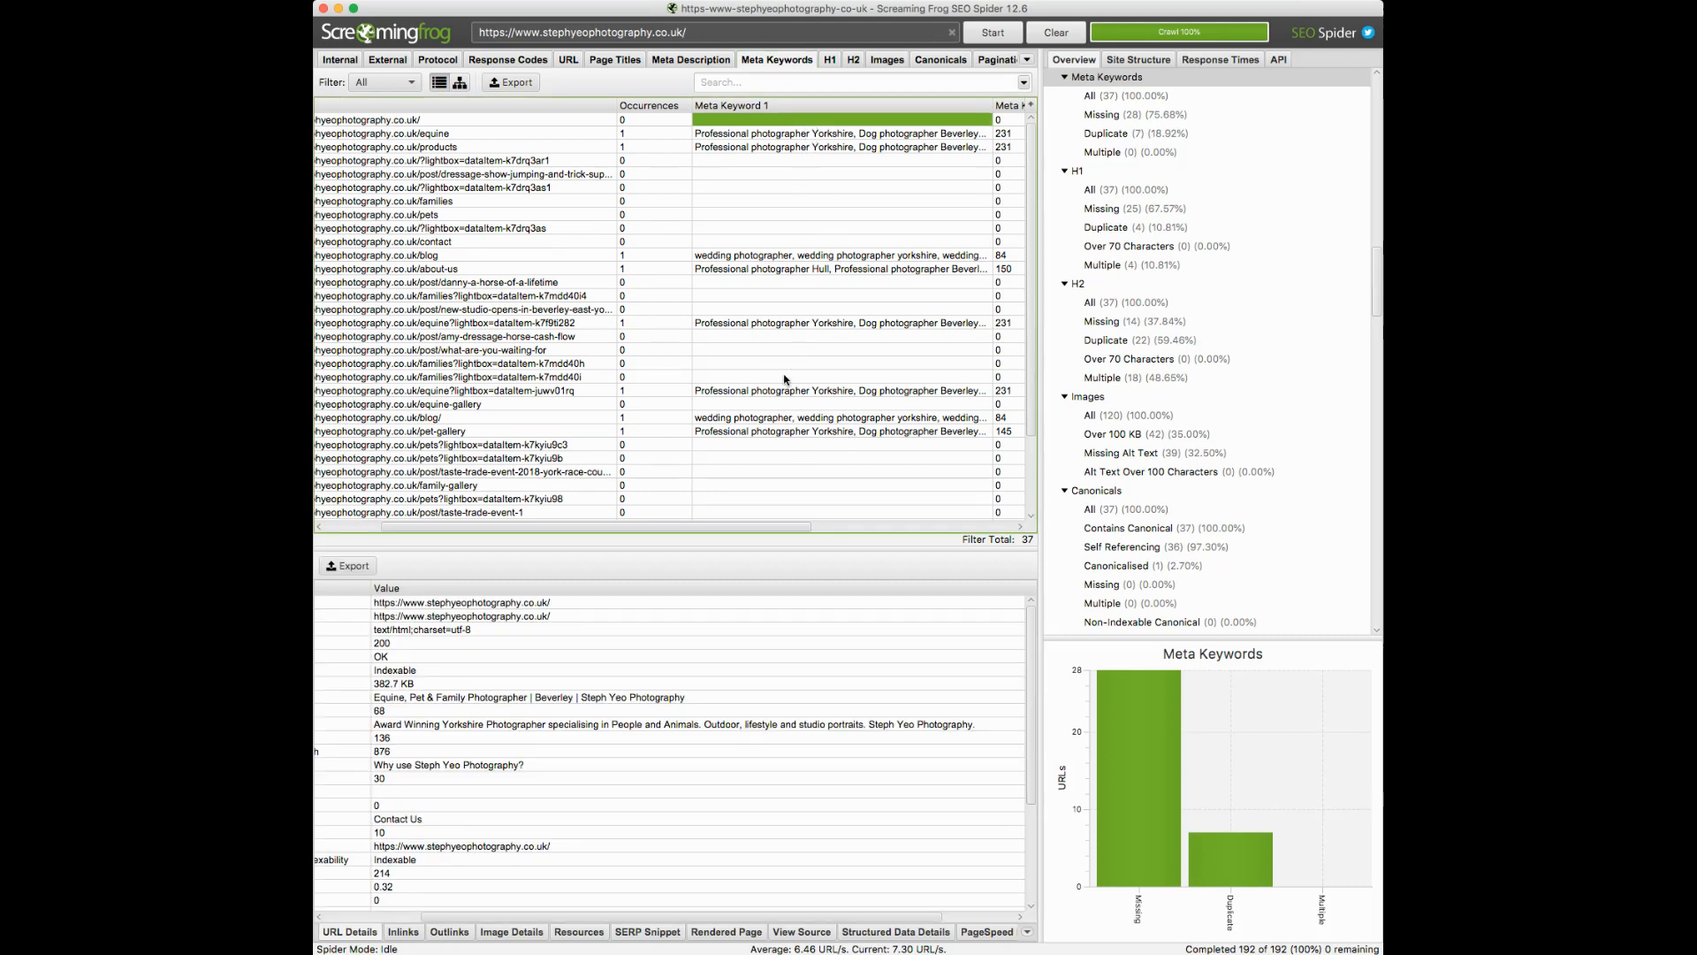
left_click(827, 135)
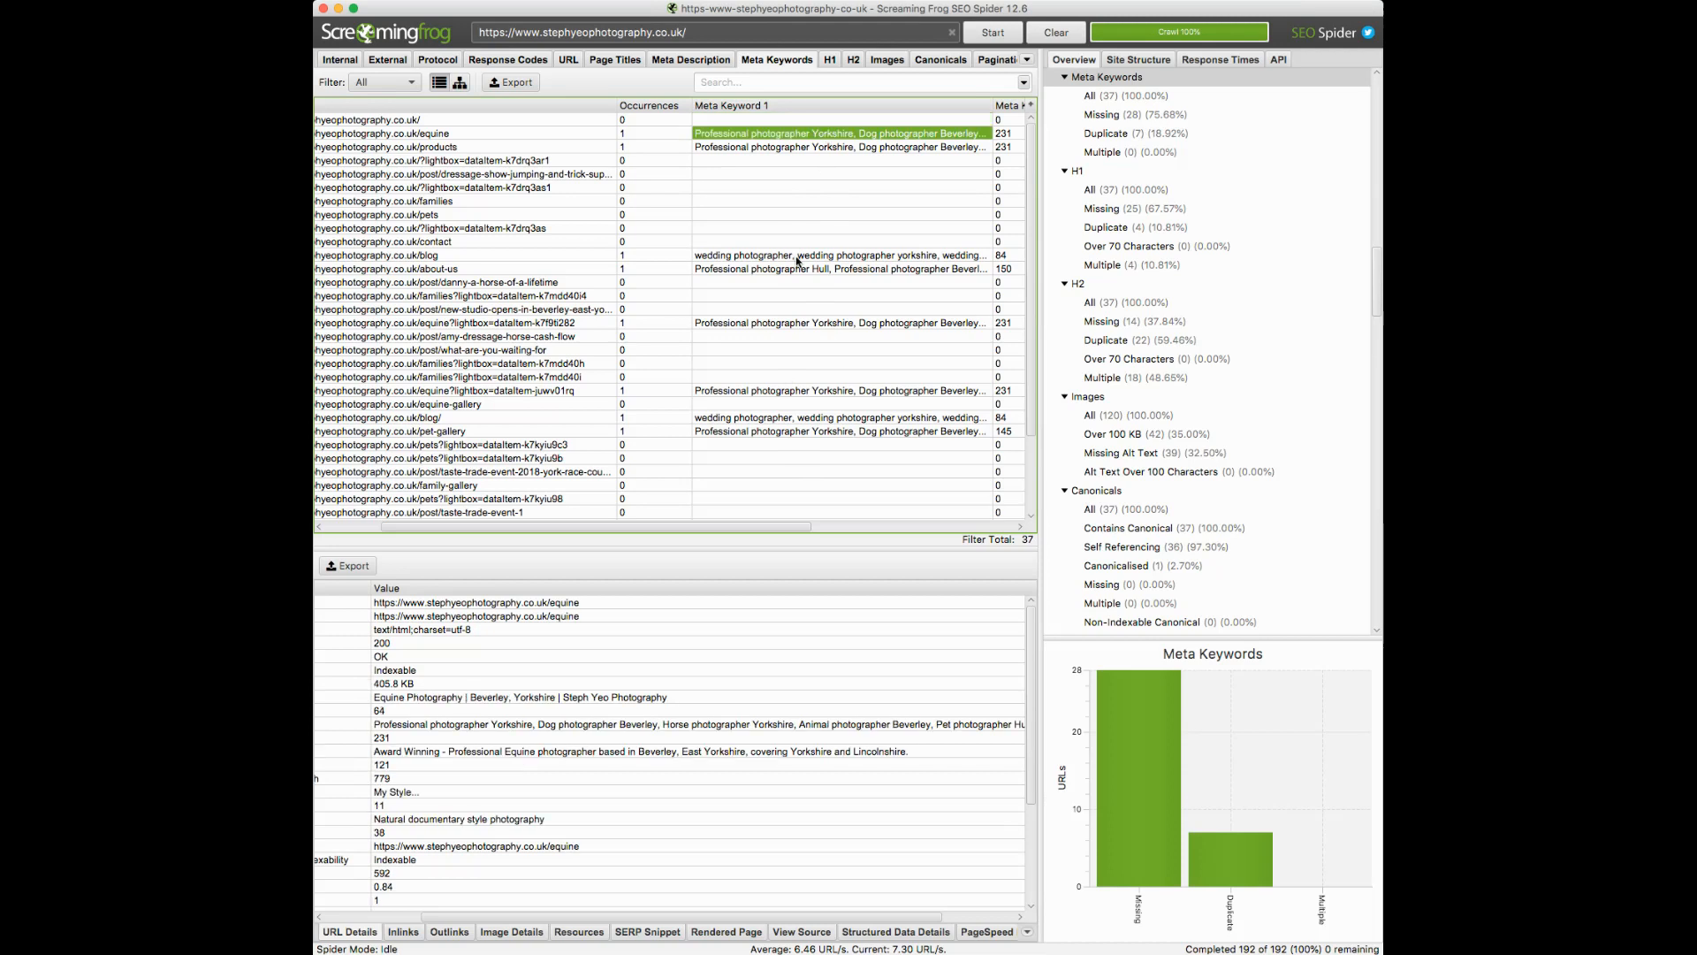
Step: Review the H1 headings and their occurrences across all crawled pages
left_click(831, 61)
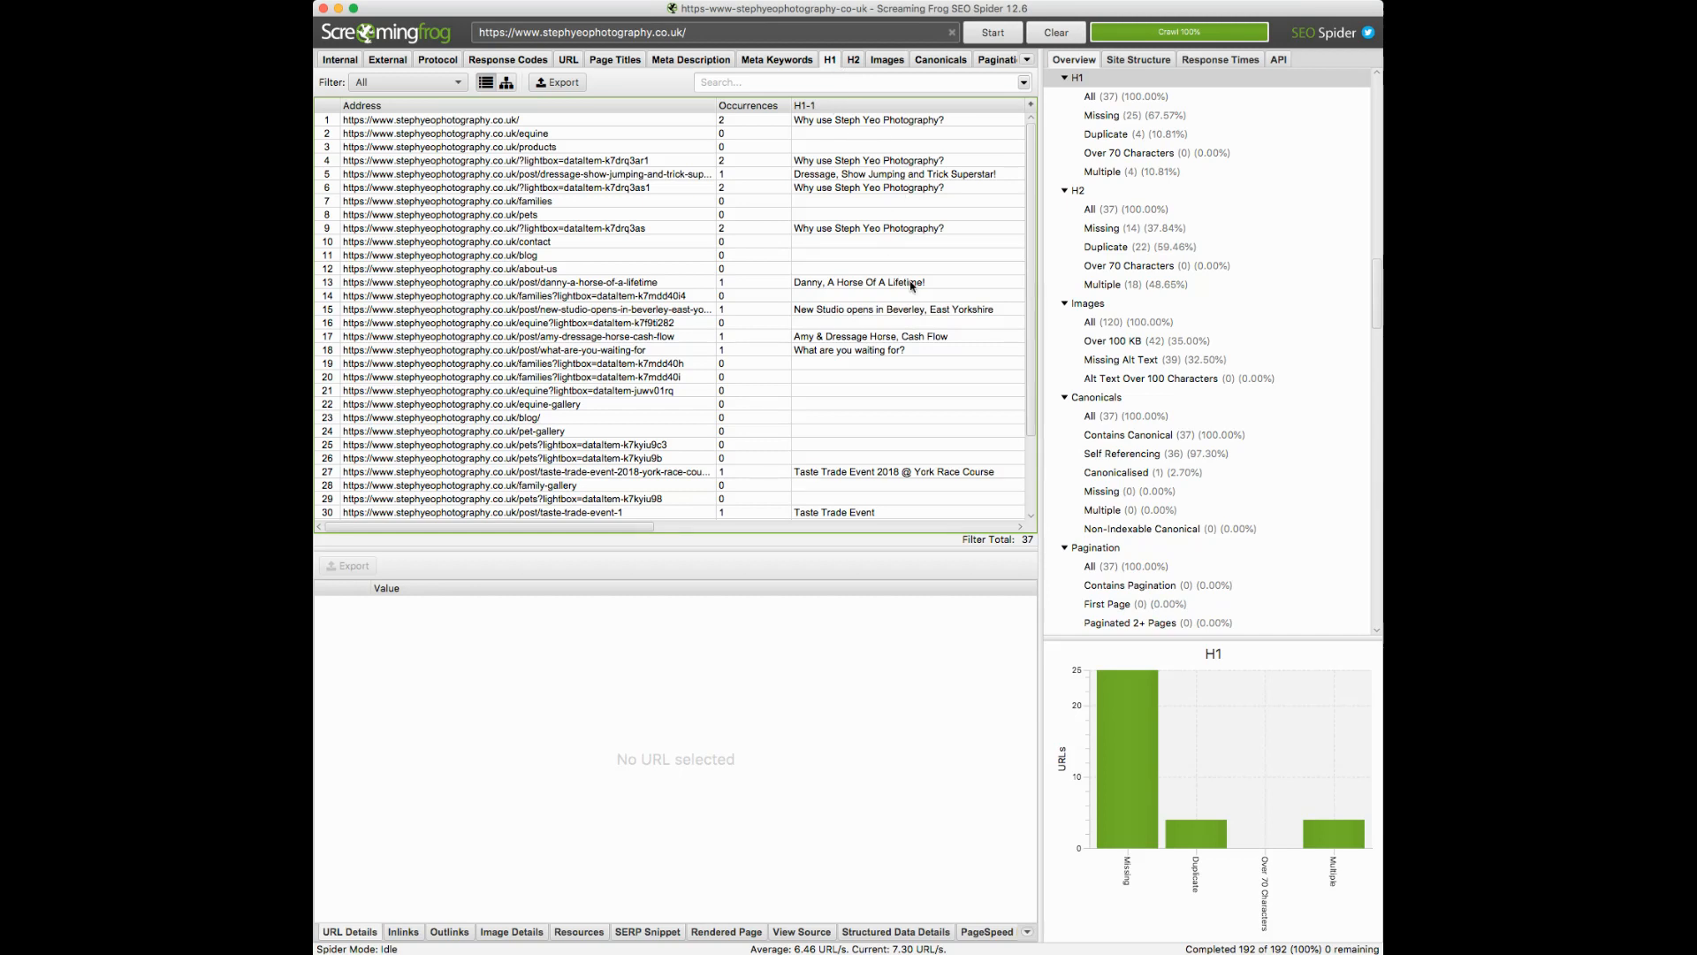
scroll(884, 412, "down", 3)
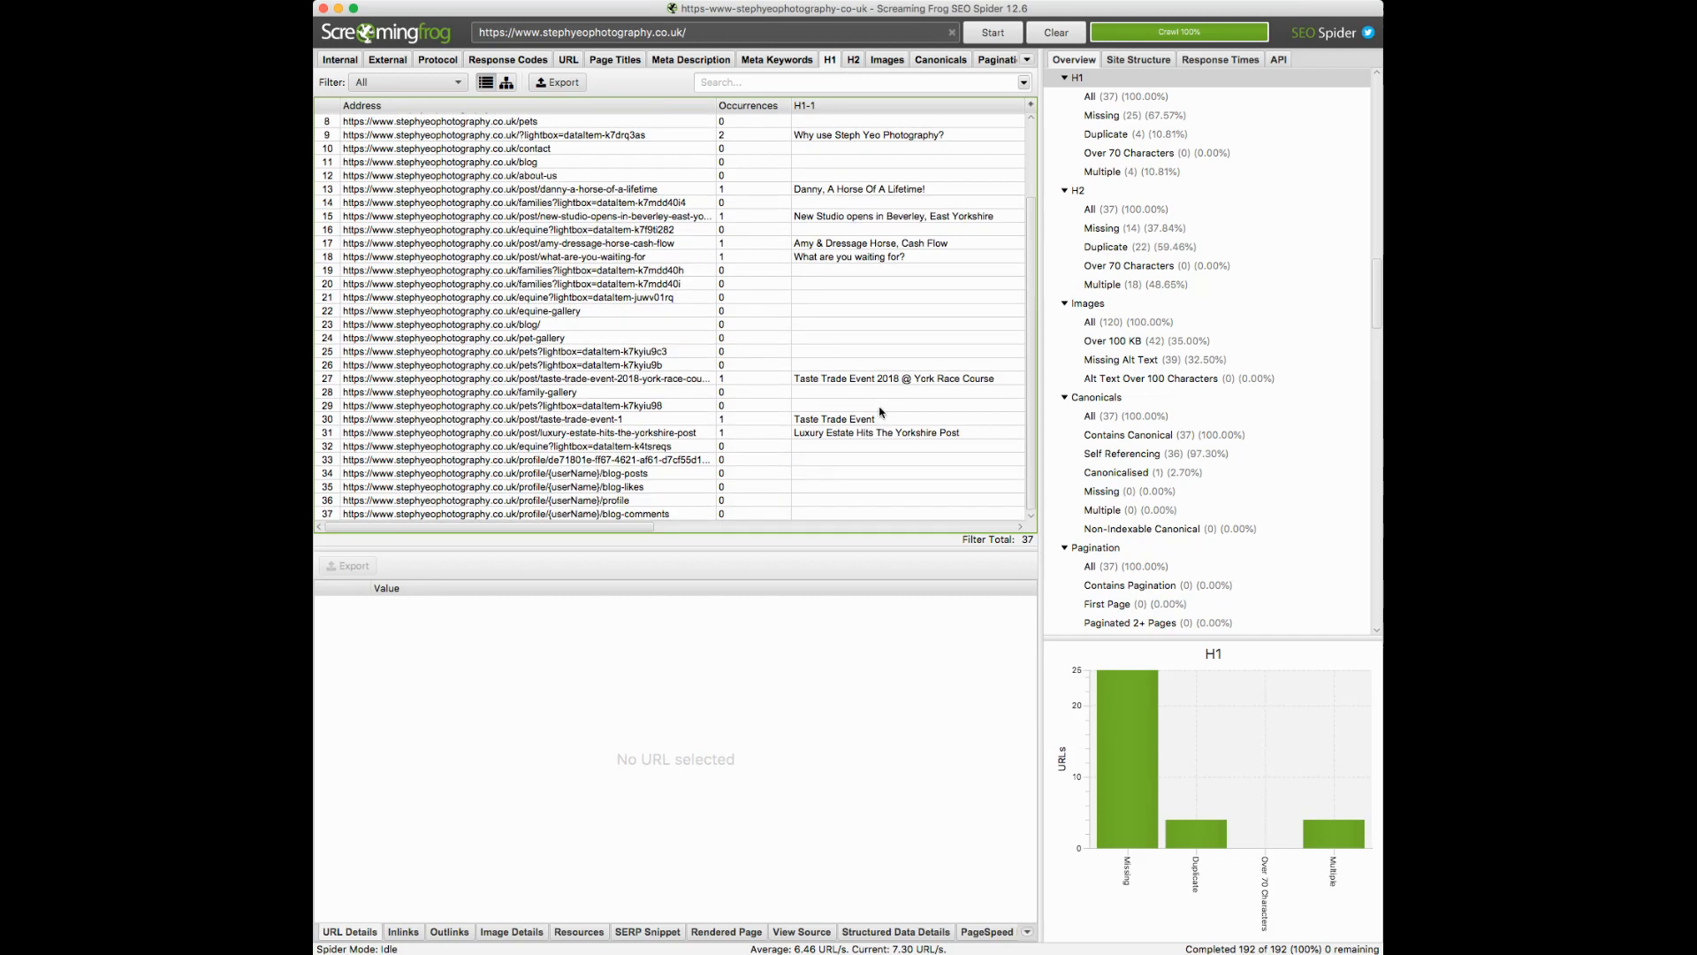
scroll(881, 412, "up", 3)
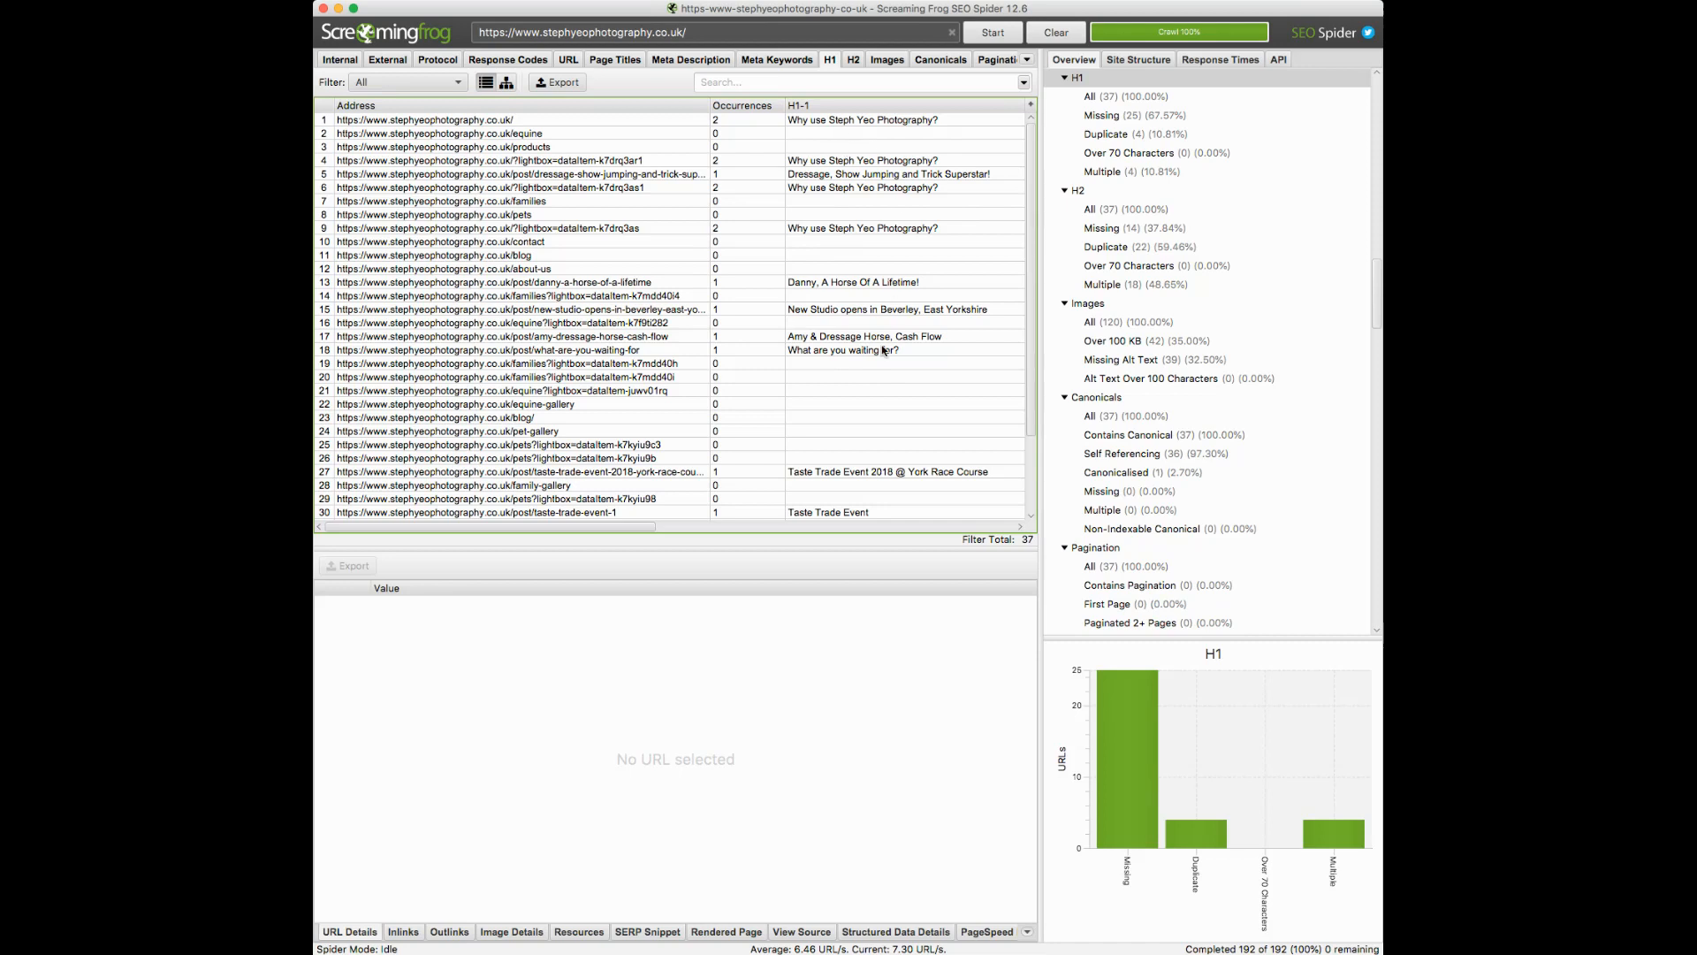
Step: Review the H2 headings across all crawled pages and return to the list of internal URLs
left_click(853, 61)
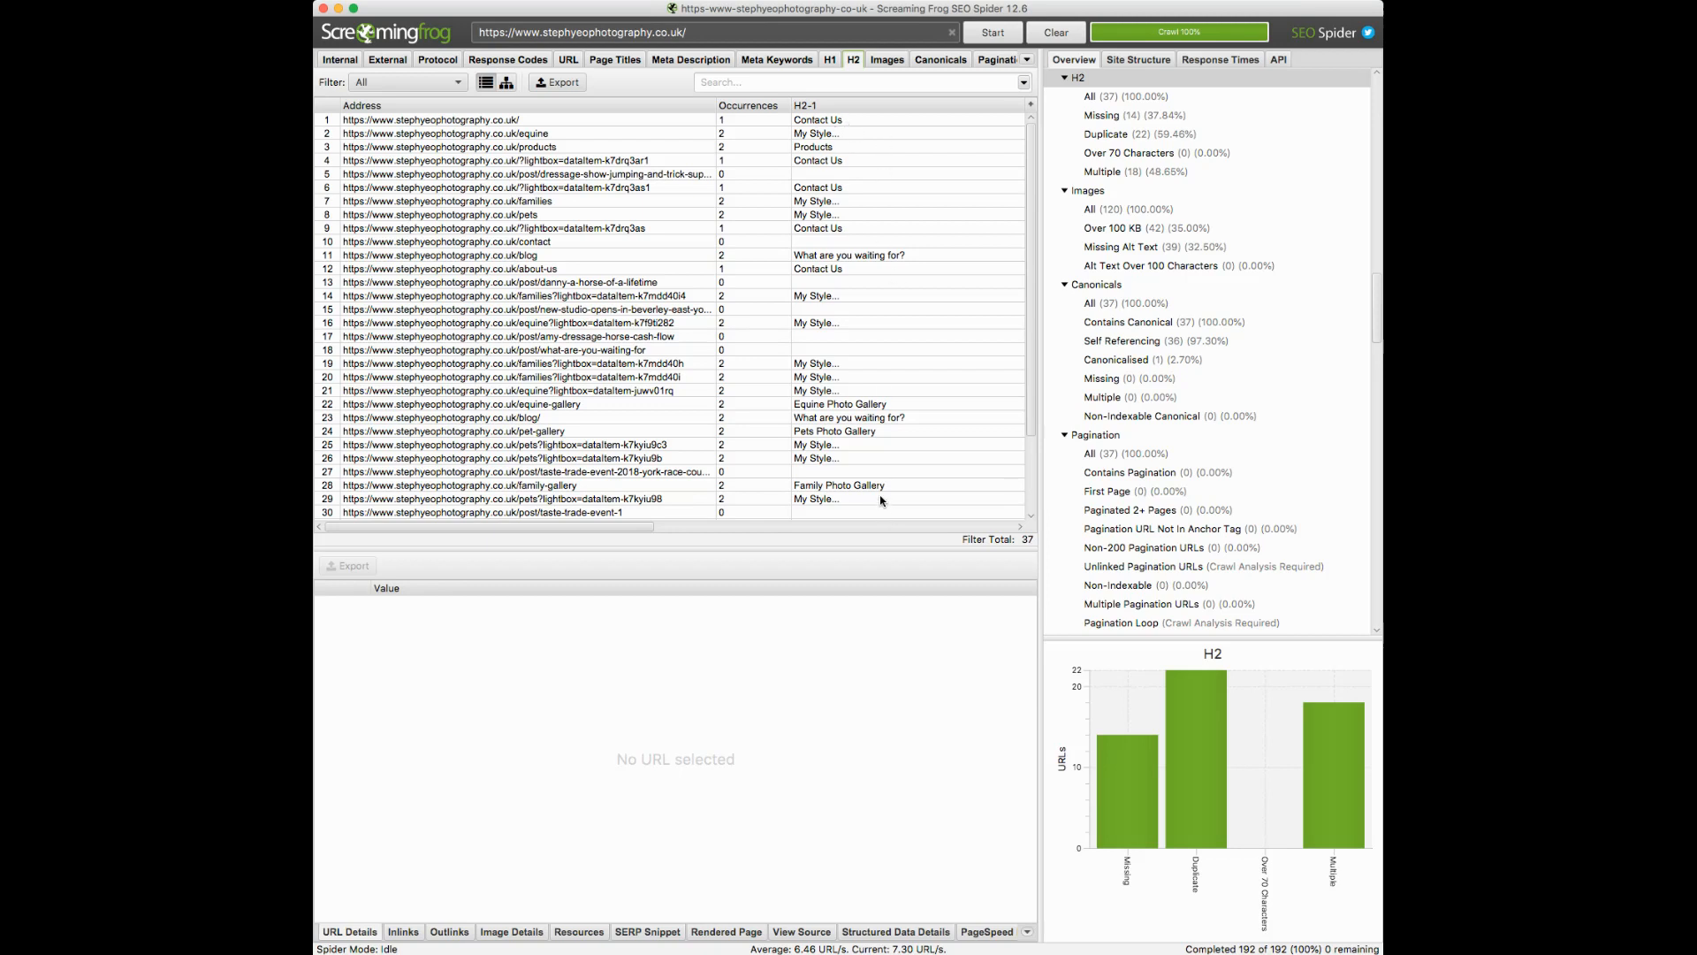
scroll(880, 502, "down", 3)
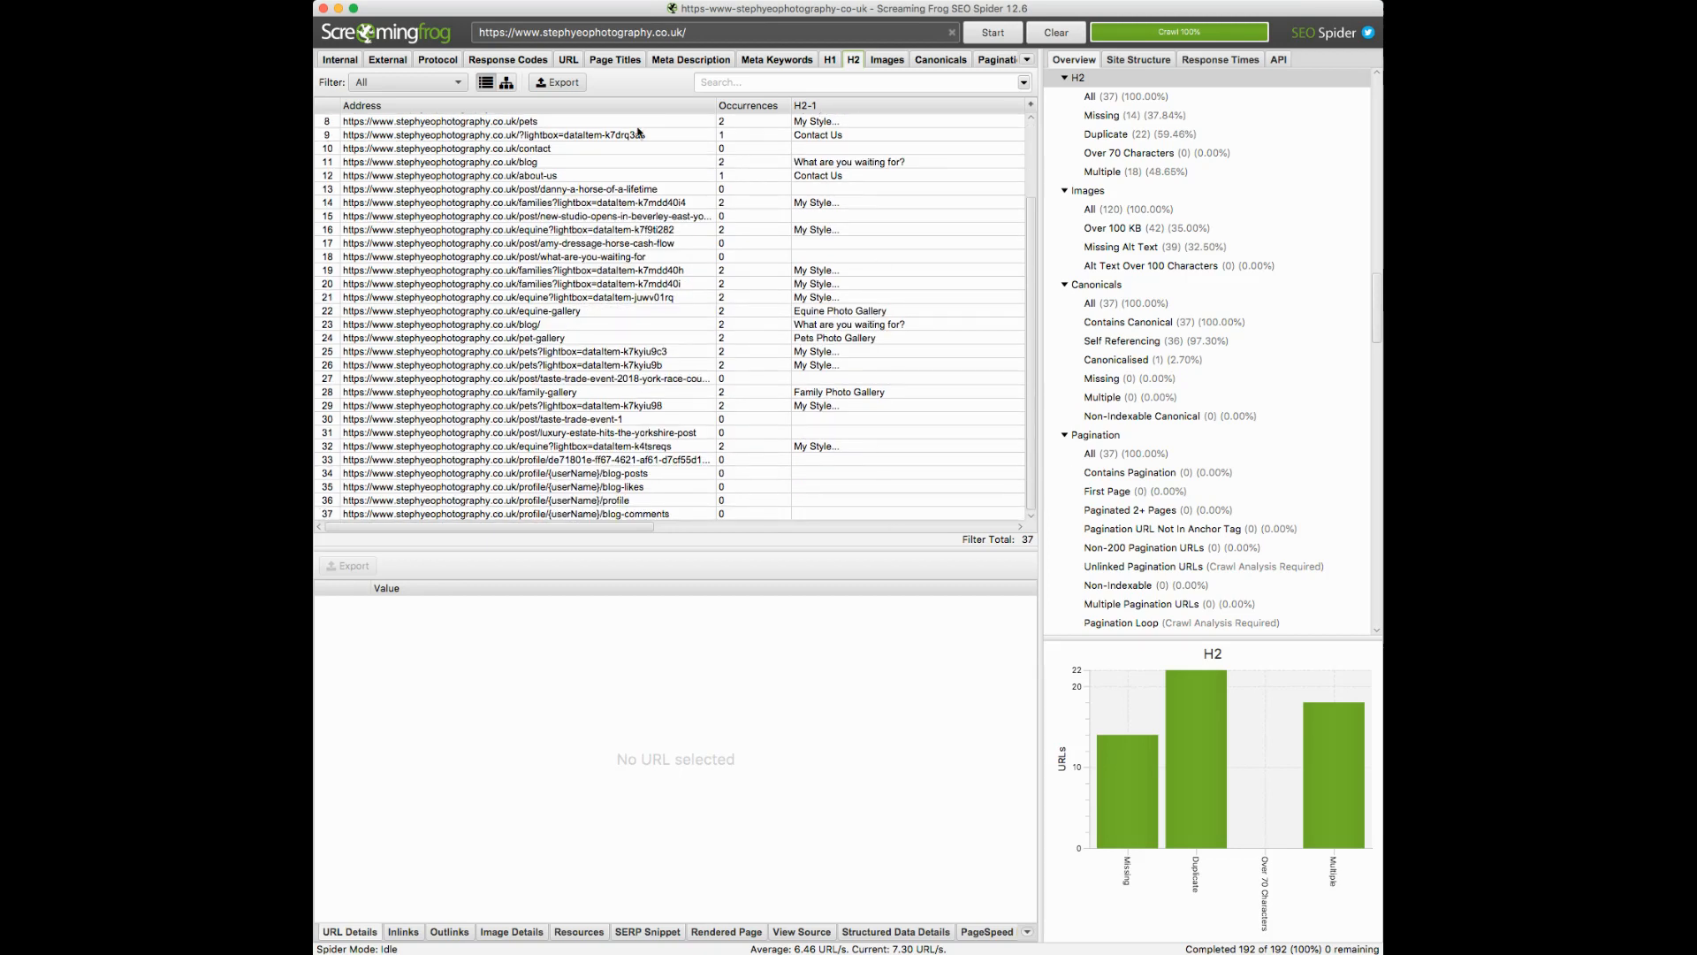
left_click(343, 60)
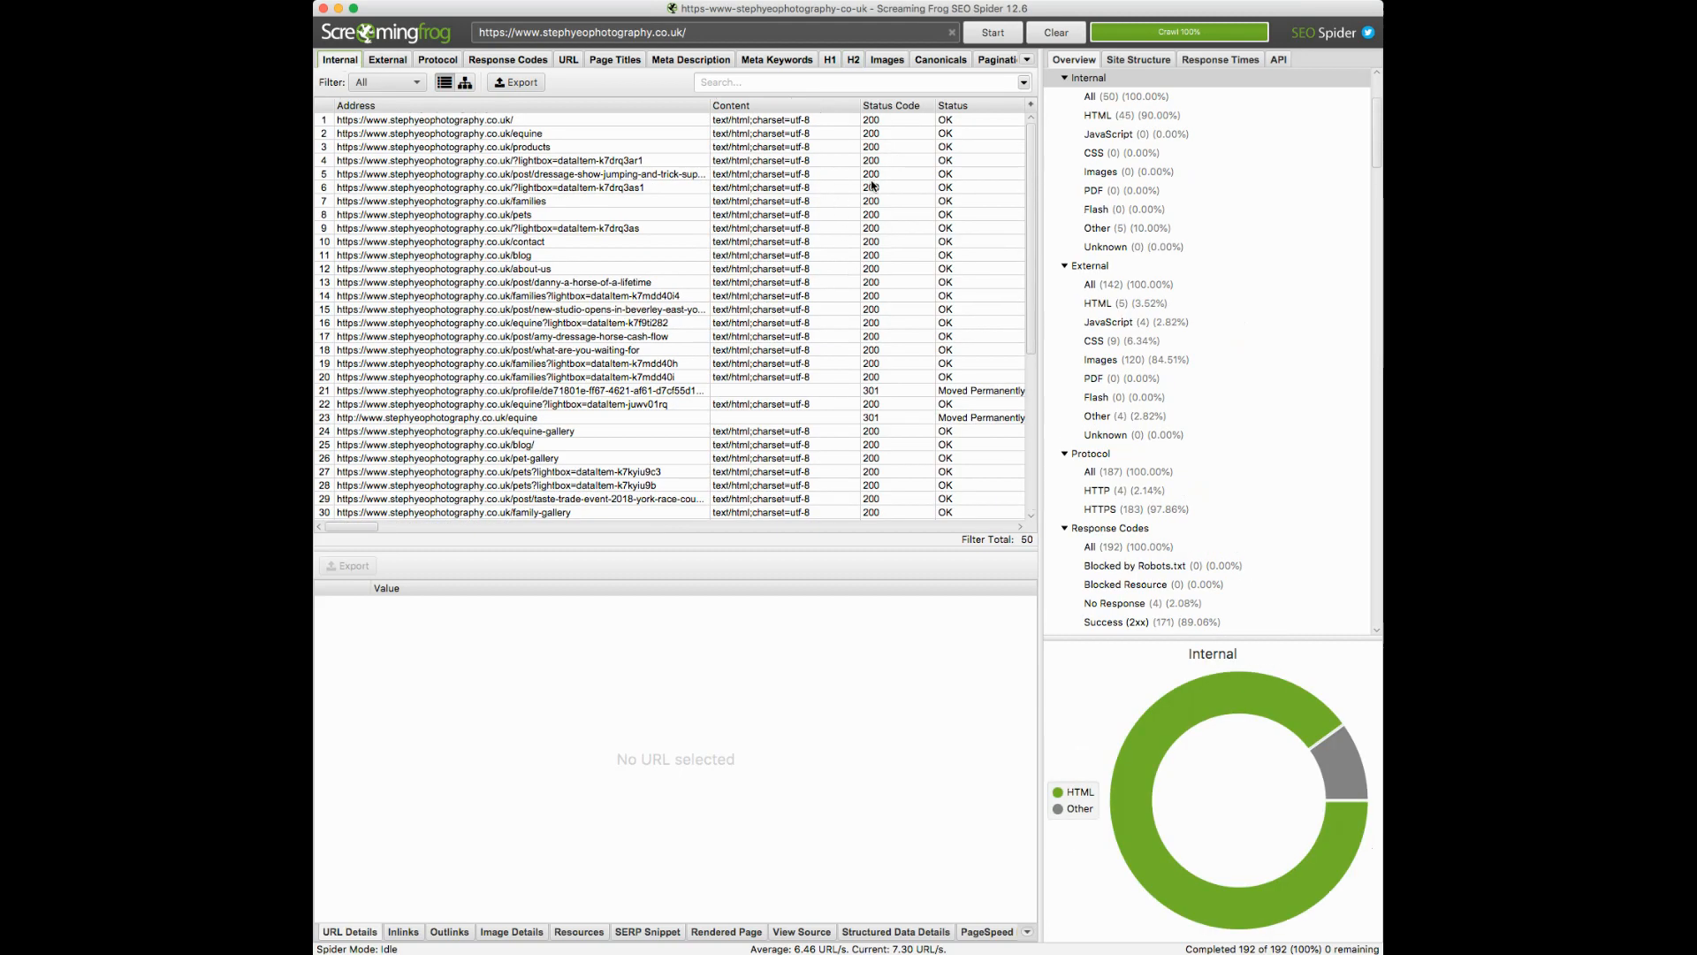
Step: Show the report of crawled images and widen the Address column to reveal more of the image URLs
left_click(887, 59)
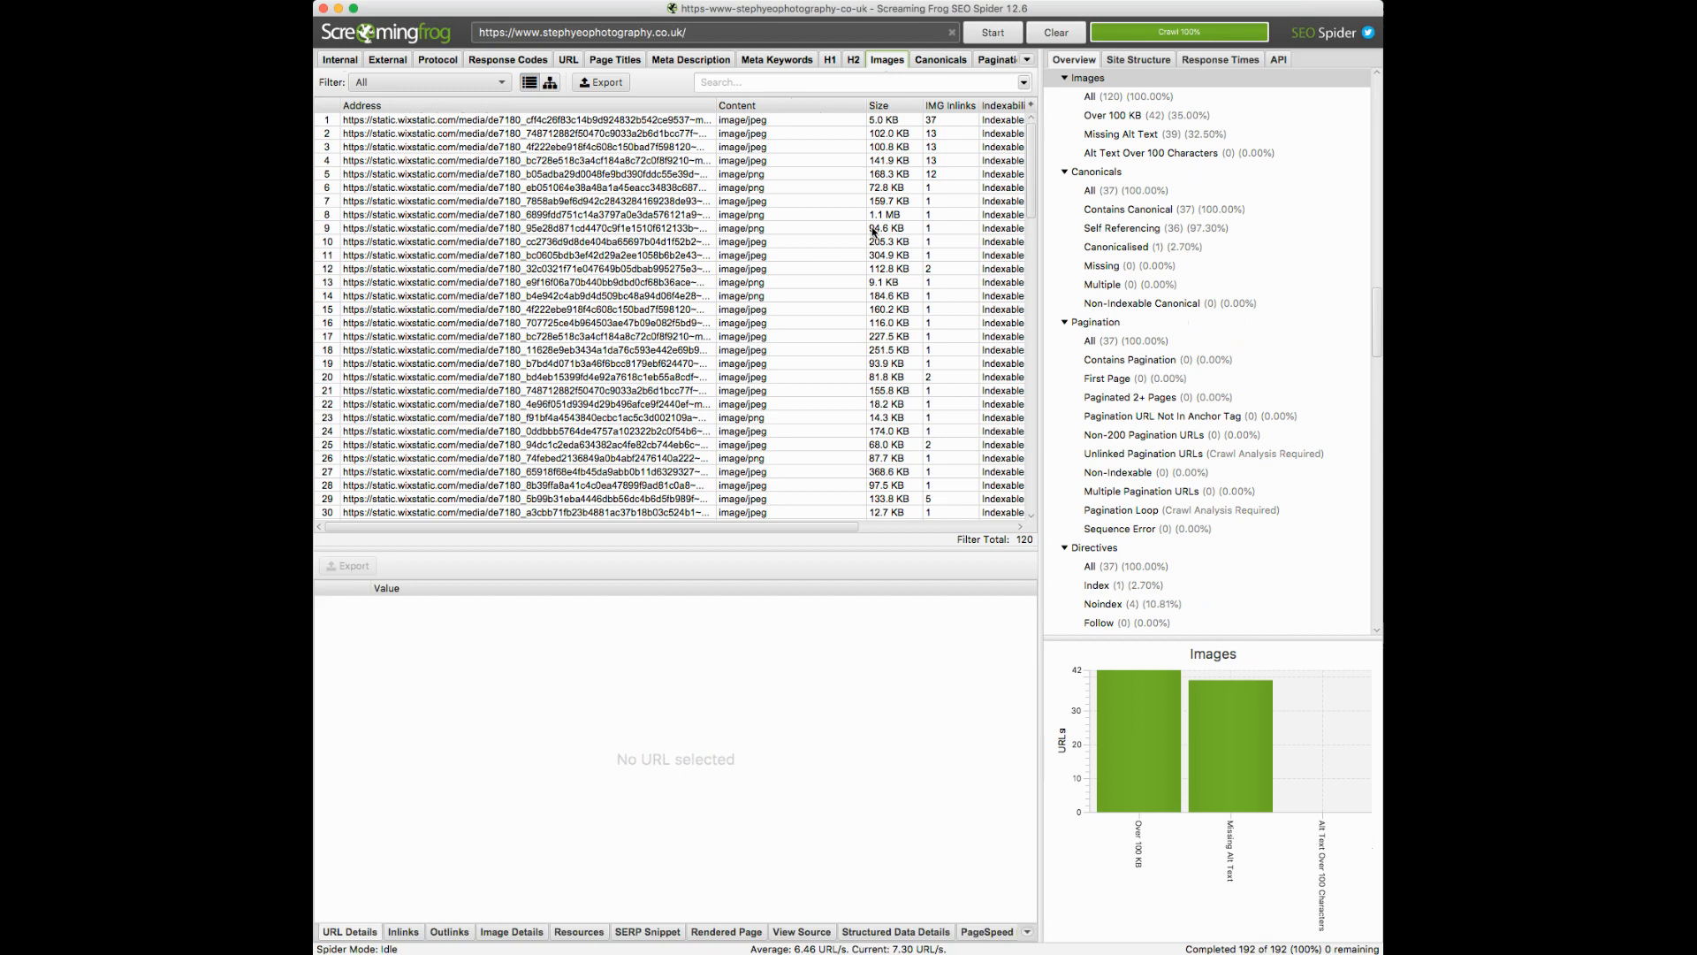
scroll(872, 233, "right", 2)
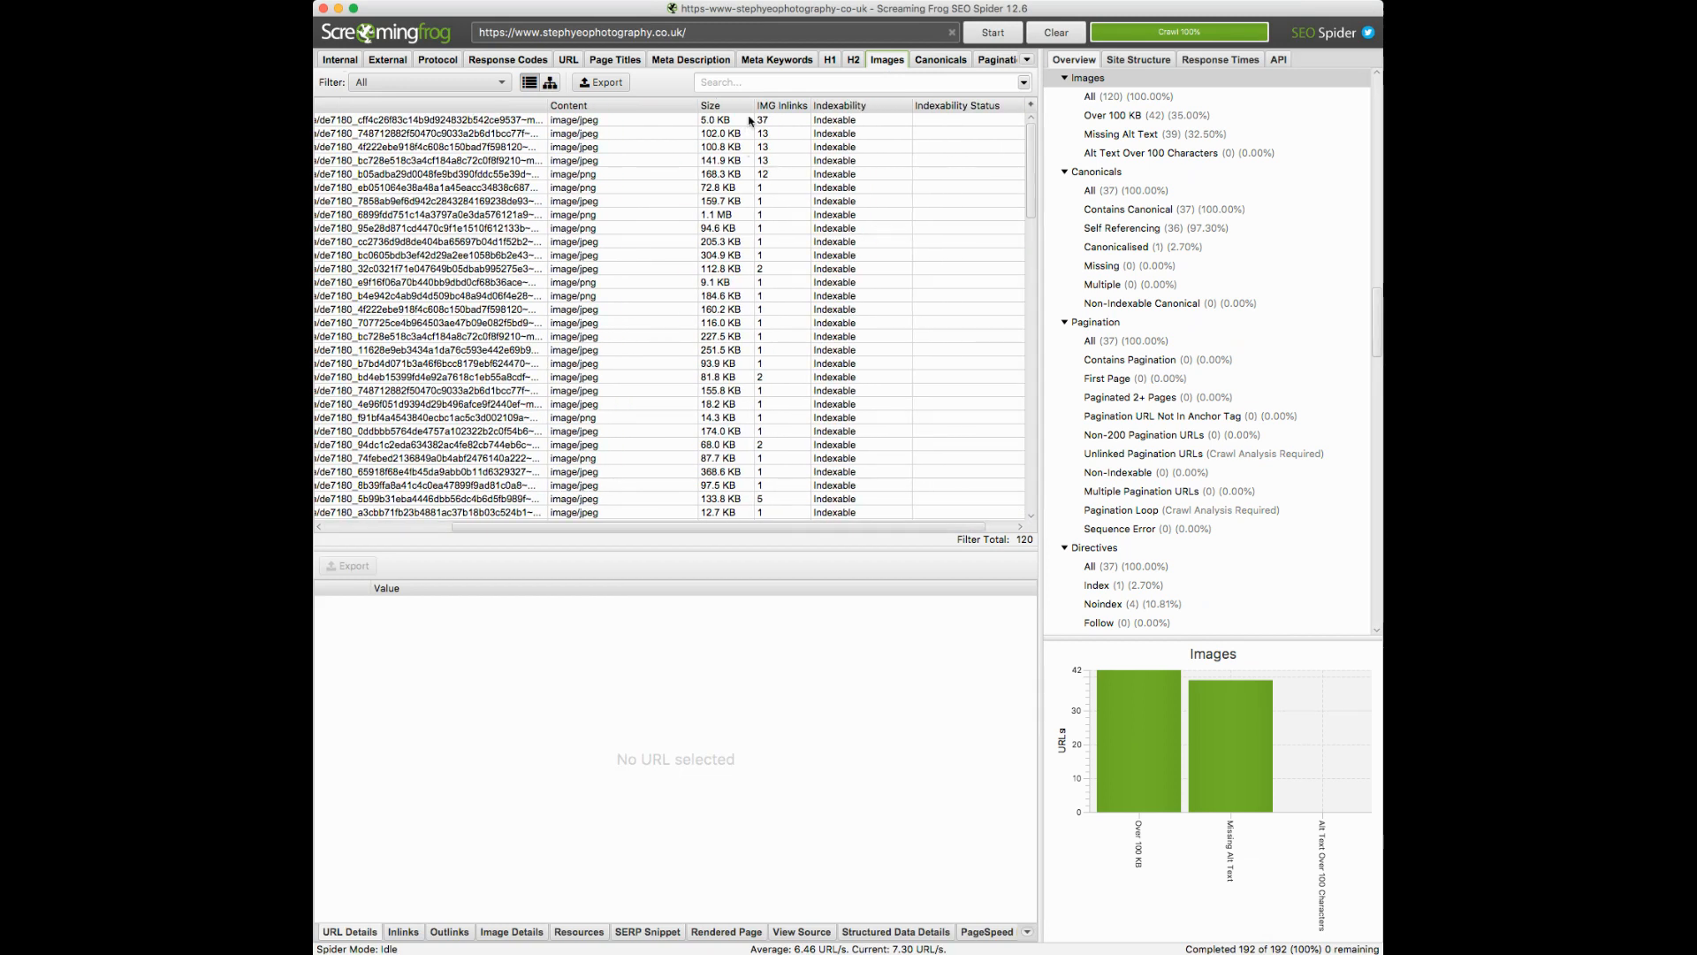
scroll(444, 456, "left", 3)
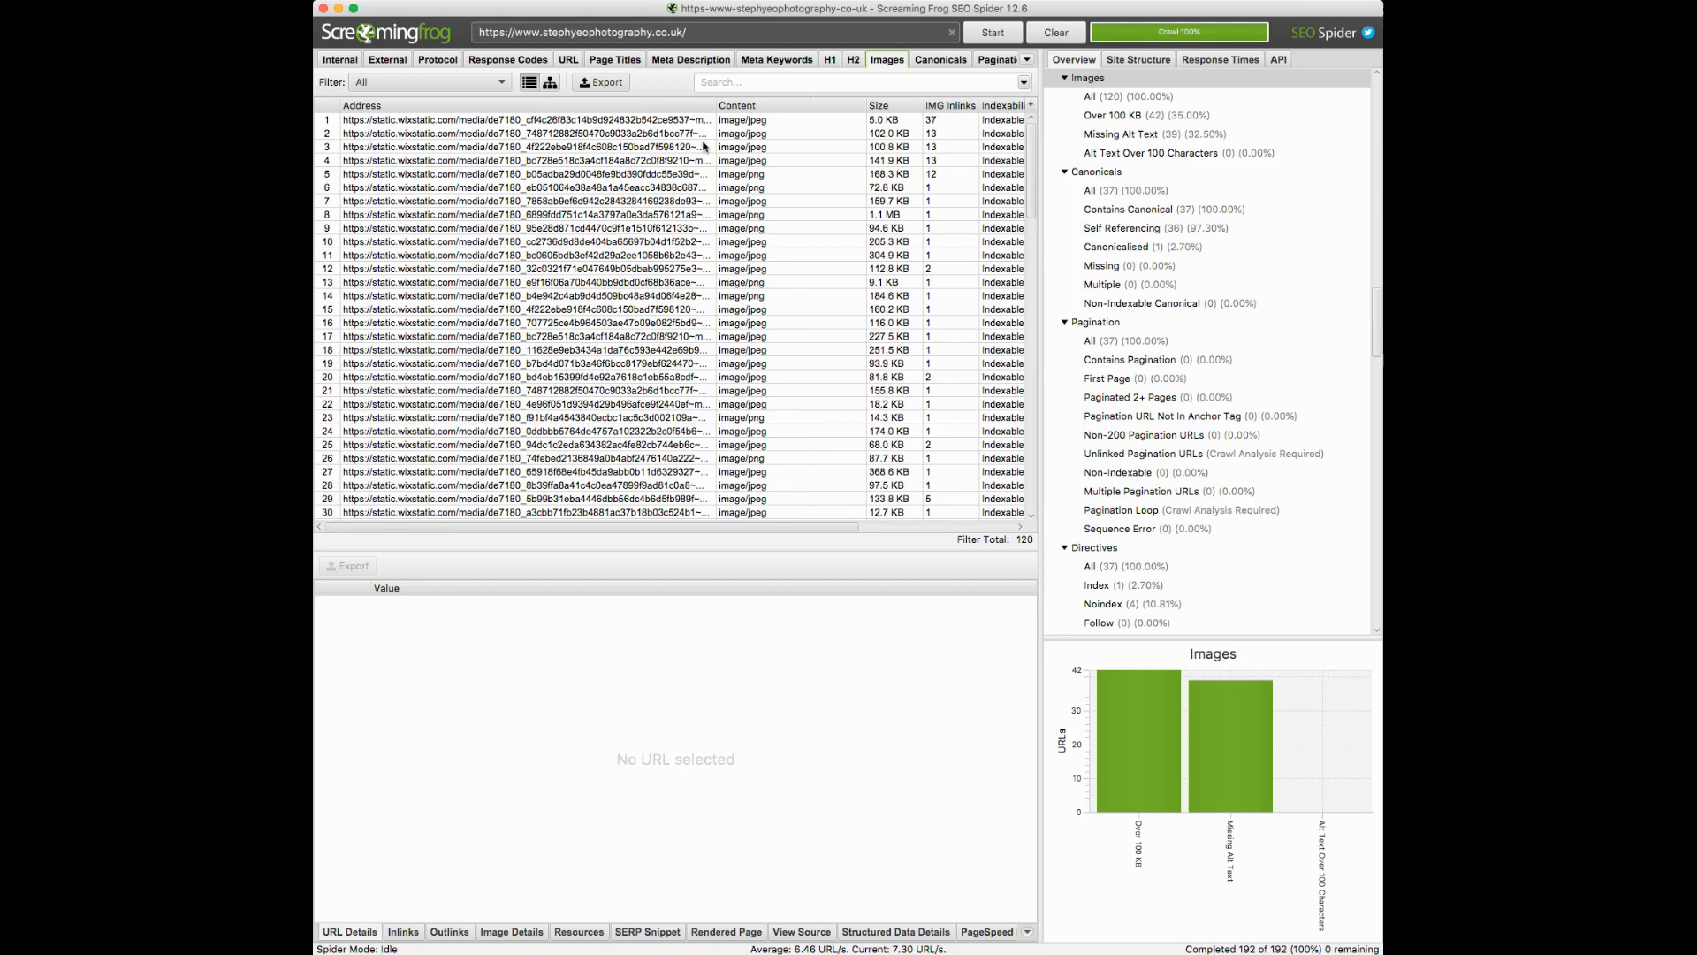
left_click_drag(716, 106, 1031, 119)
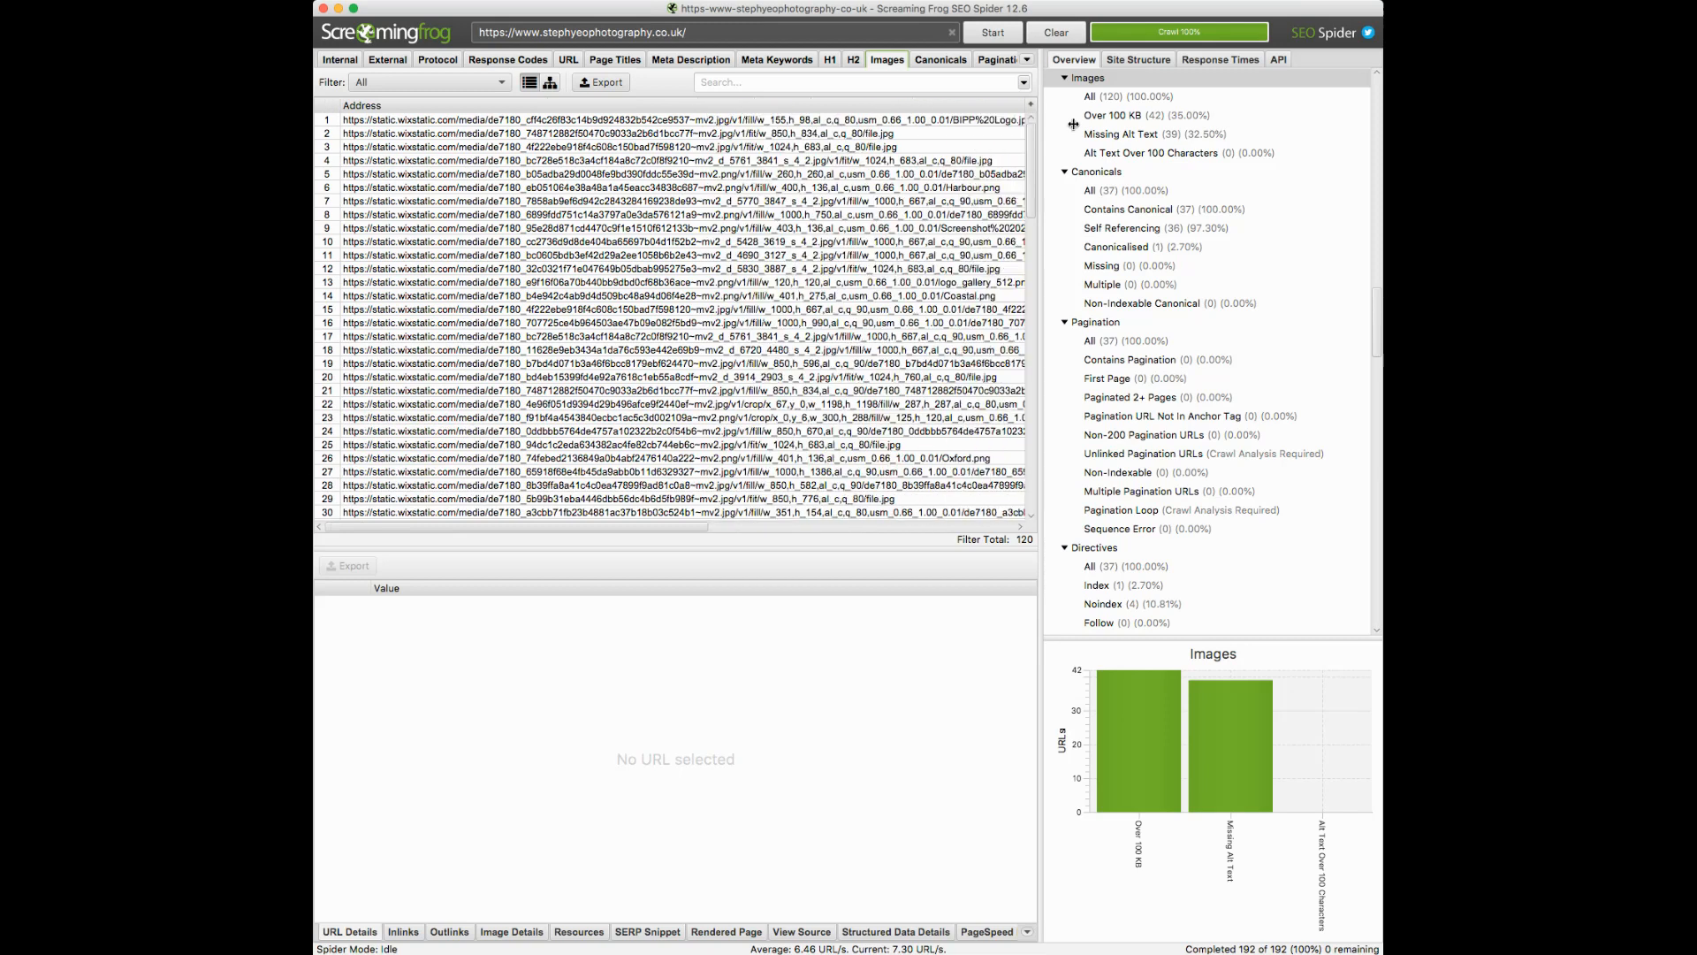
Step: Examine the crawled images' file names, content types, sizes, inlink counts and indexability
scroll(875, 212, "right", 3)
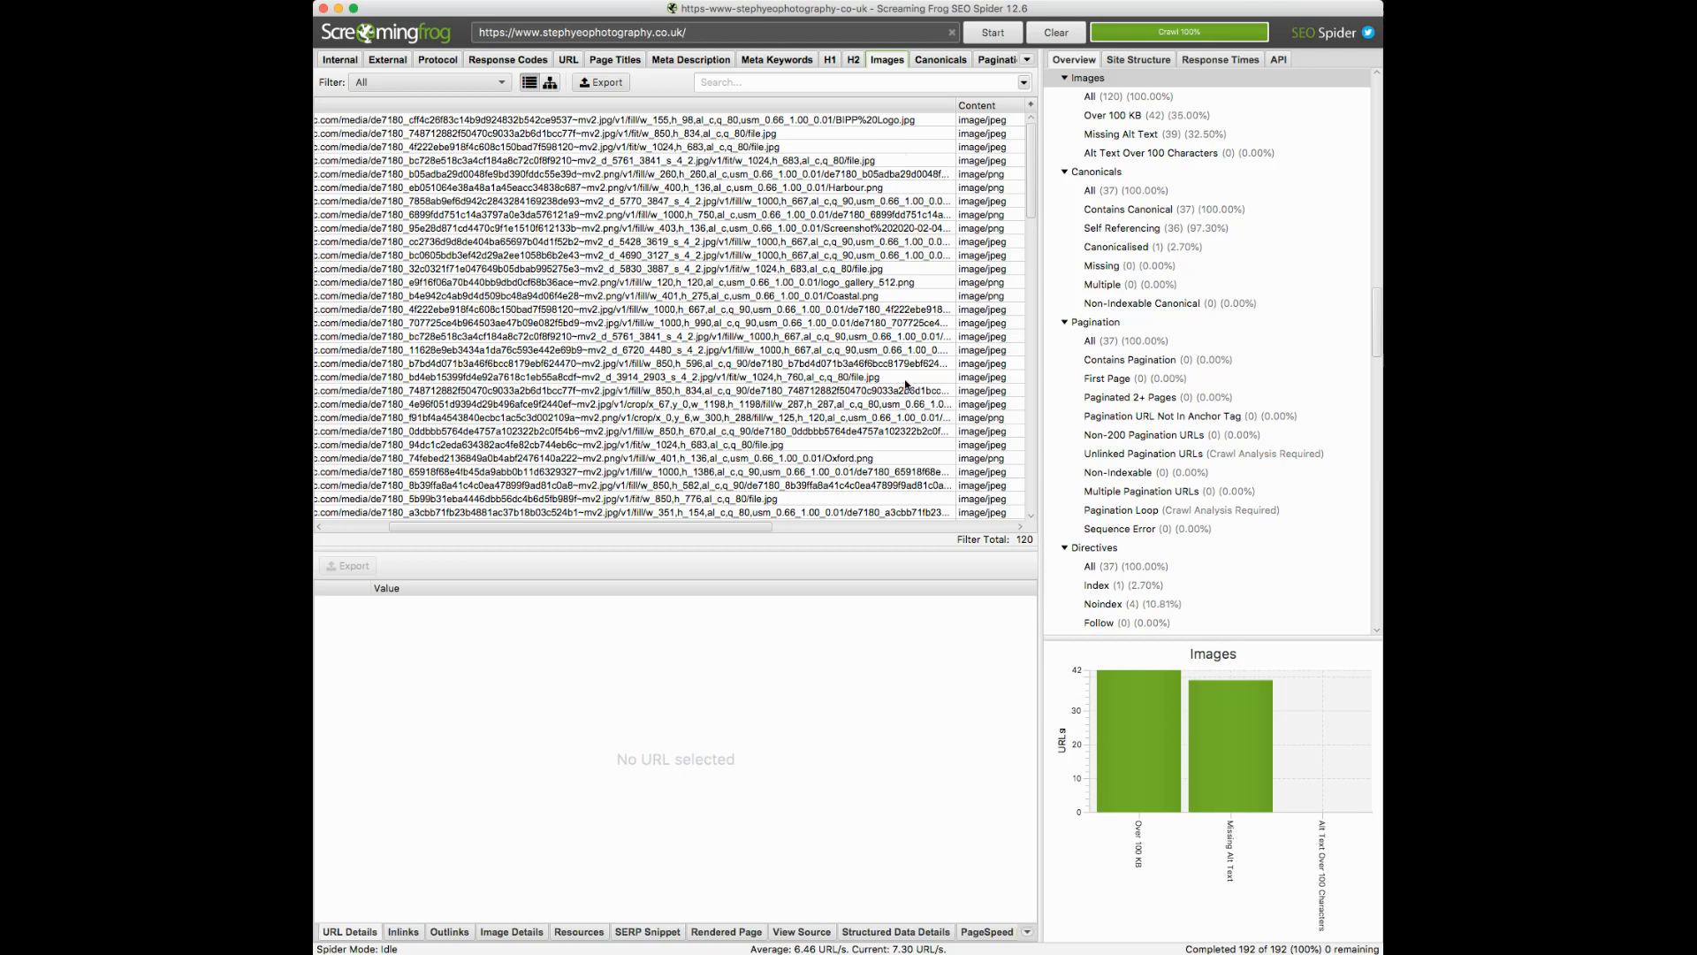
scroll(884, 283, "right", 2)
scroll(793, 361, "down", 10)
scroll(785, 371, "down", 5)
scroll(787, 363, "right", 10)
scroll(789, 358, "up", 10)
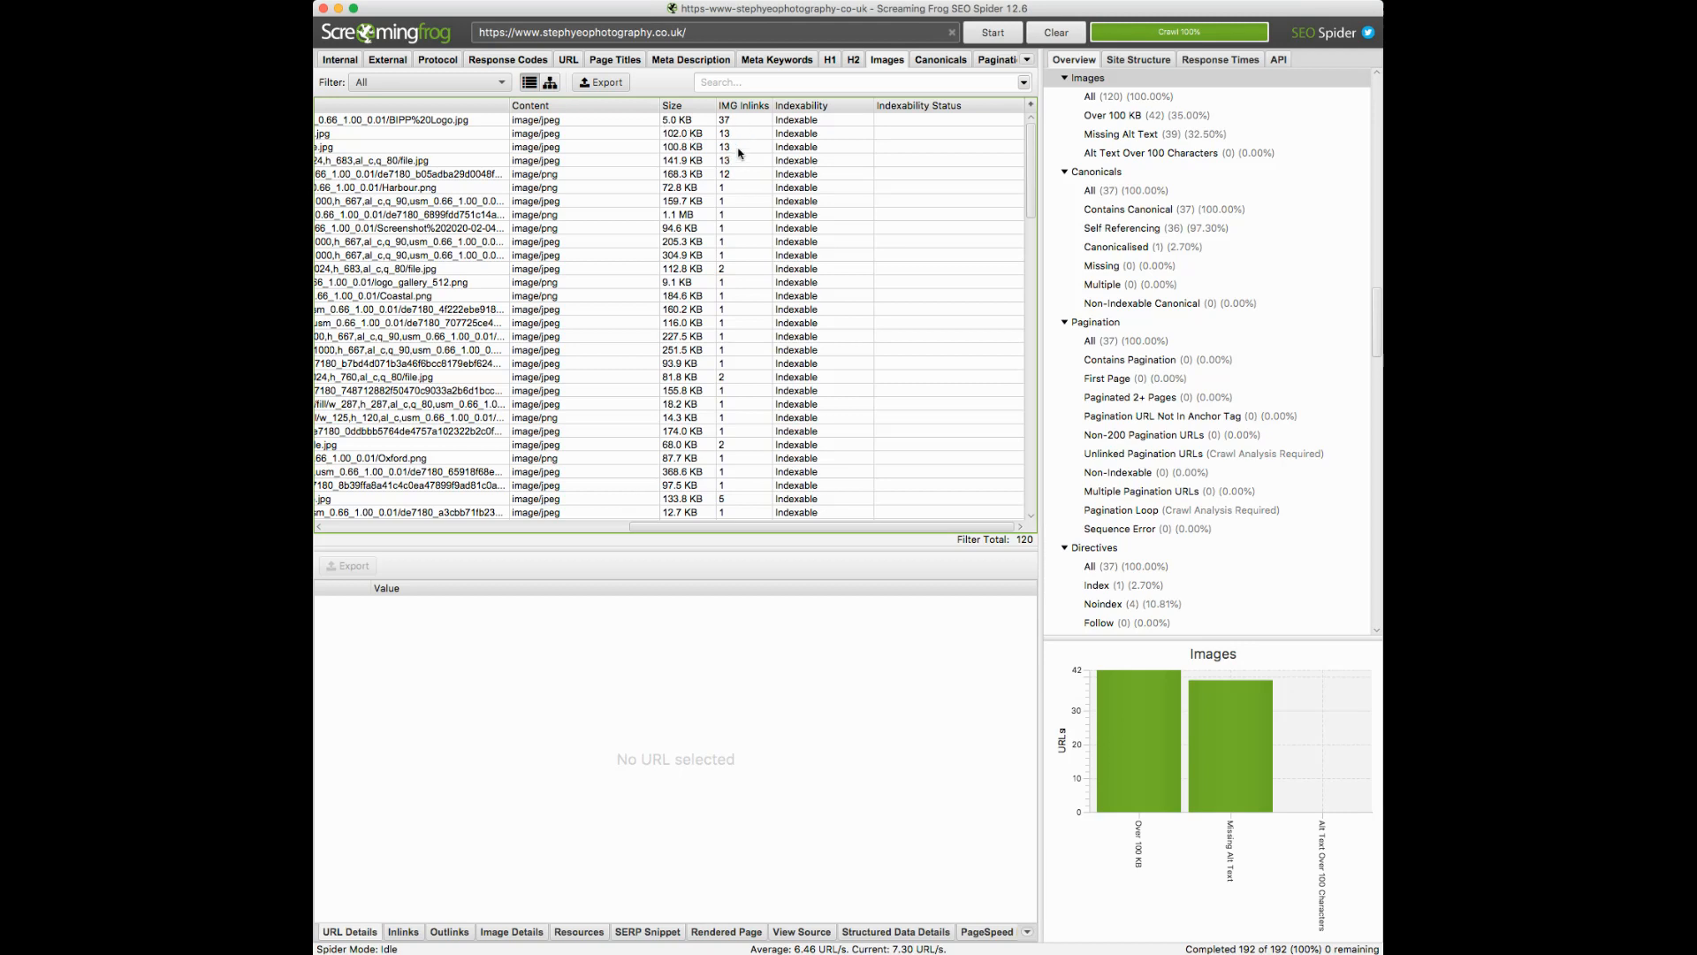
Step: Check the canonicals and pagination reports and return to the list of internal URLs
left_click(951, 63)
left_click(981, 63)
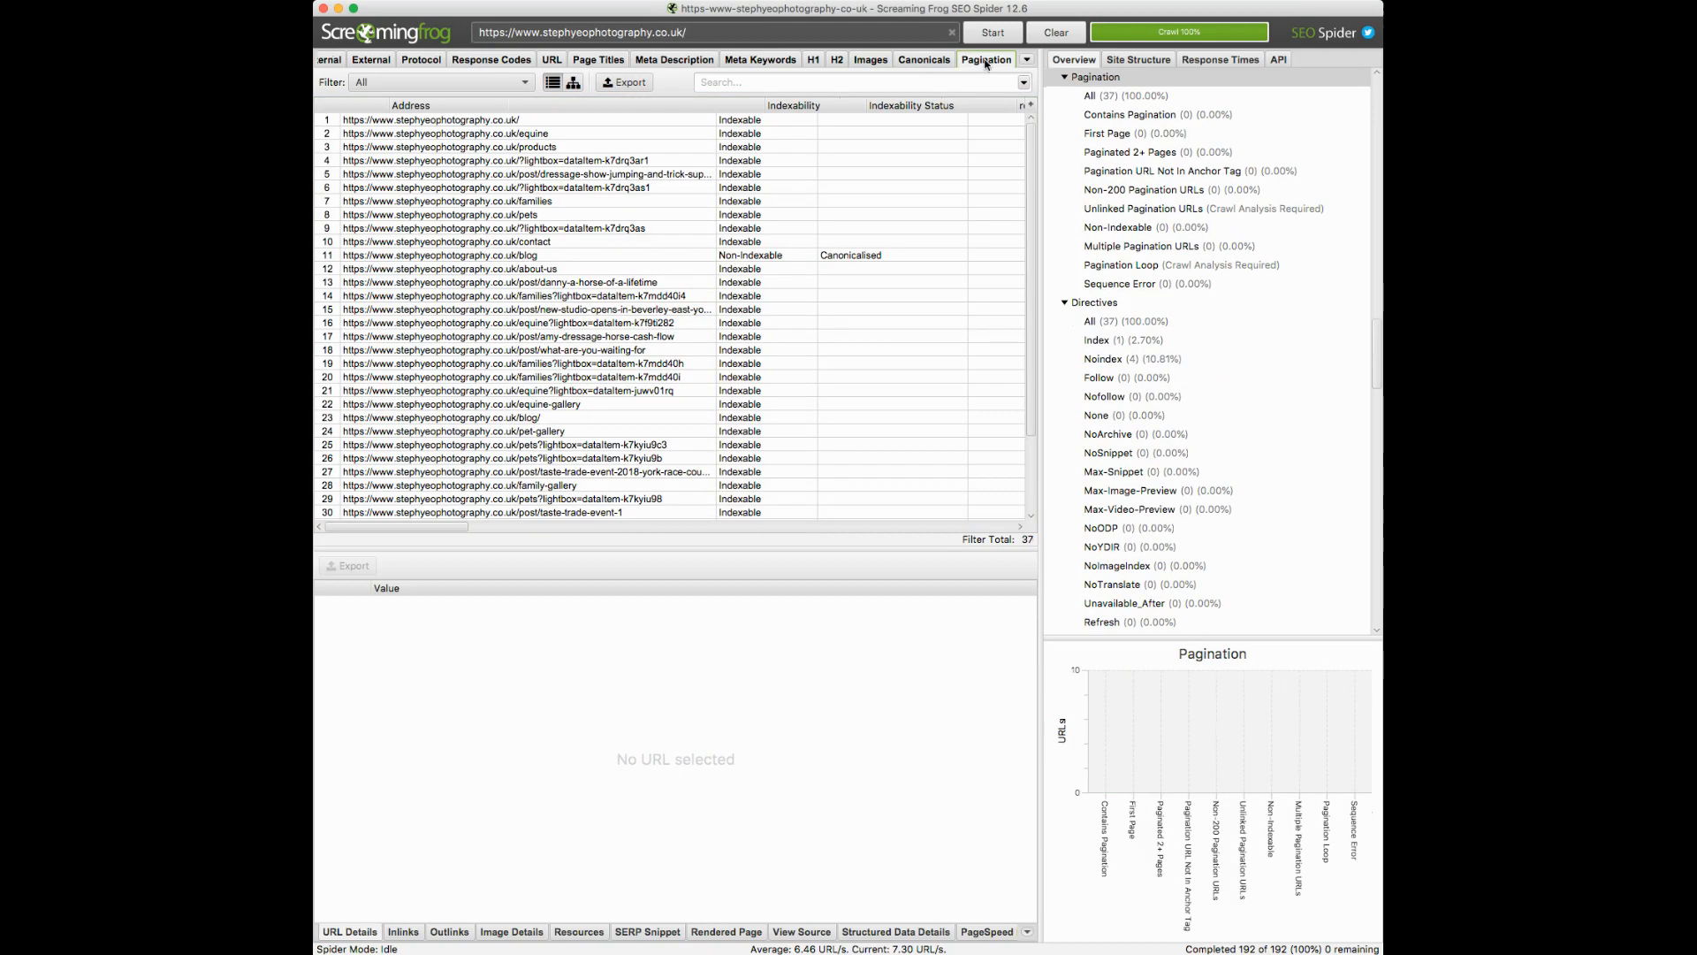
left_click(332, 60)
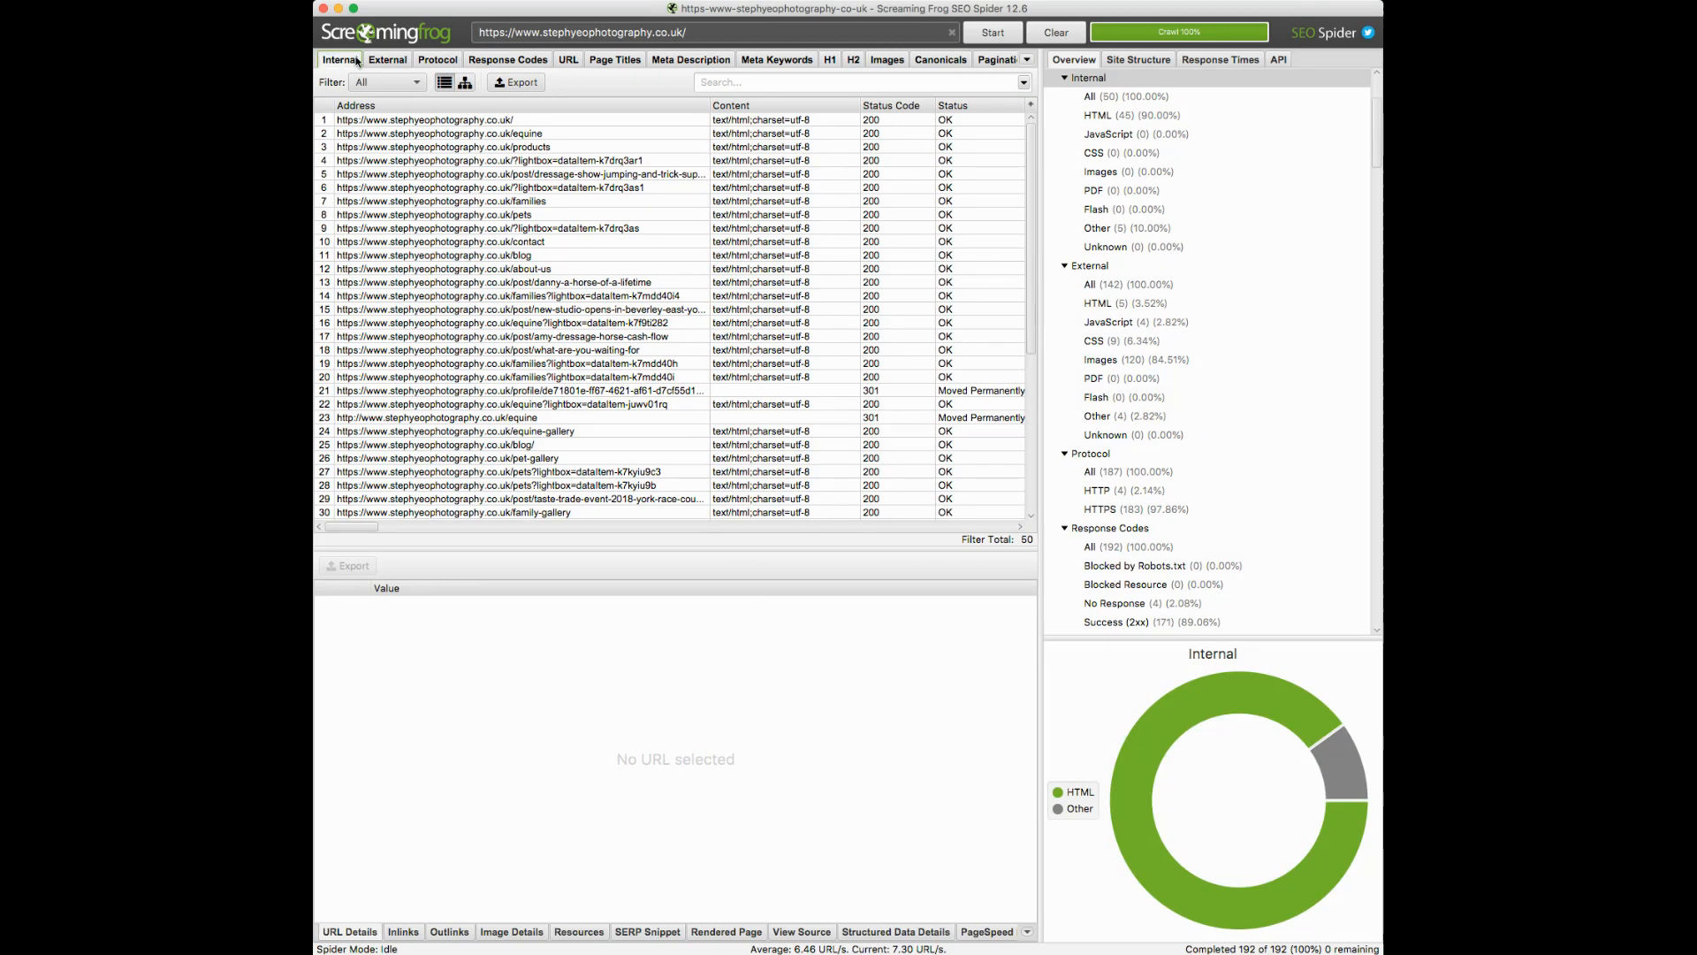